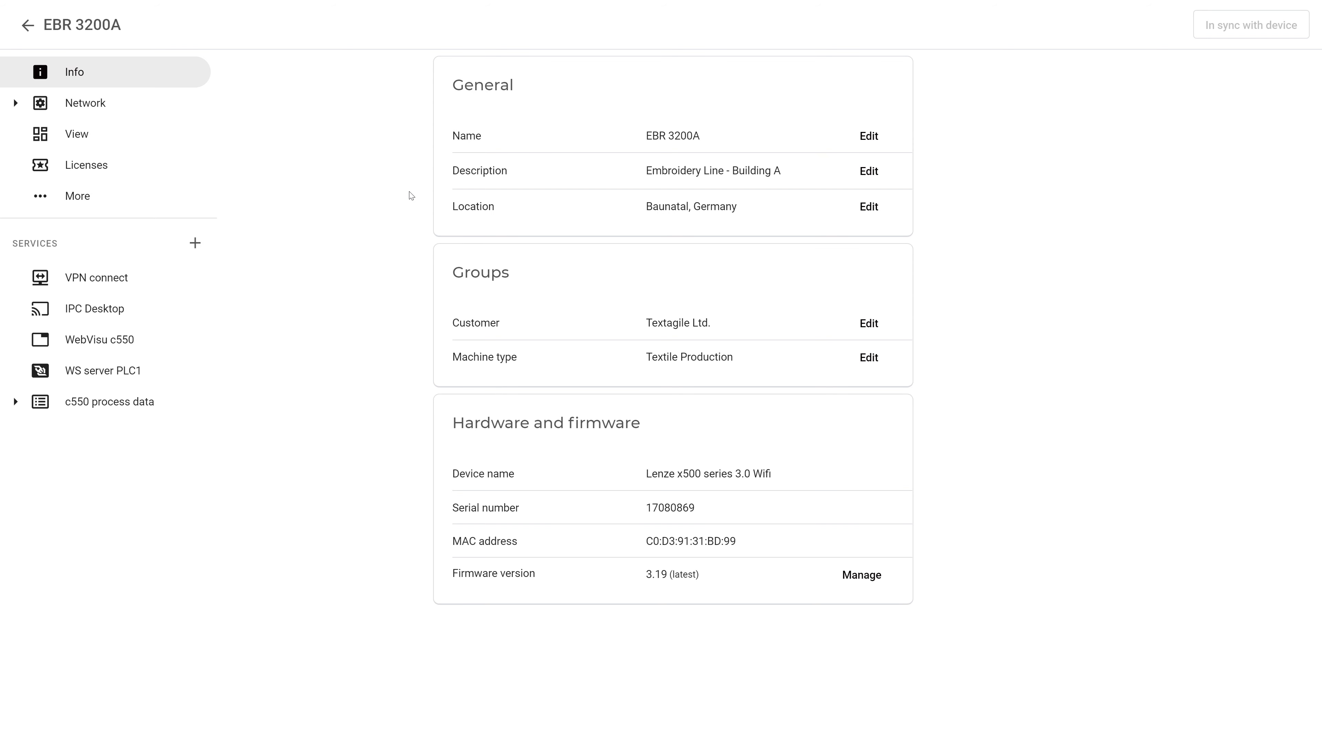
# Step: Start the 30-day free trial of the Cloud Logging license for the device
pyautogui.click(111, 168)
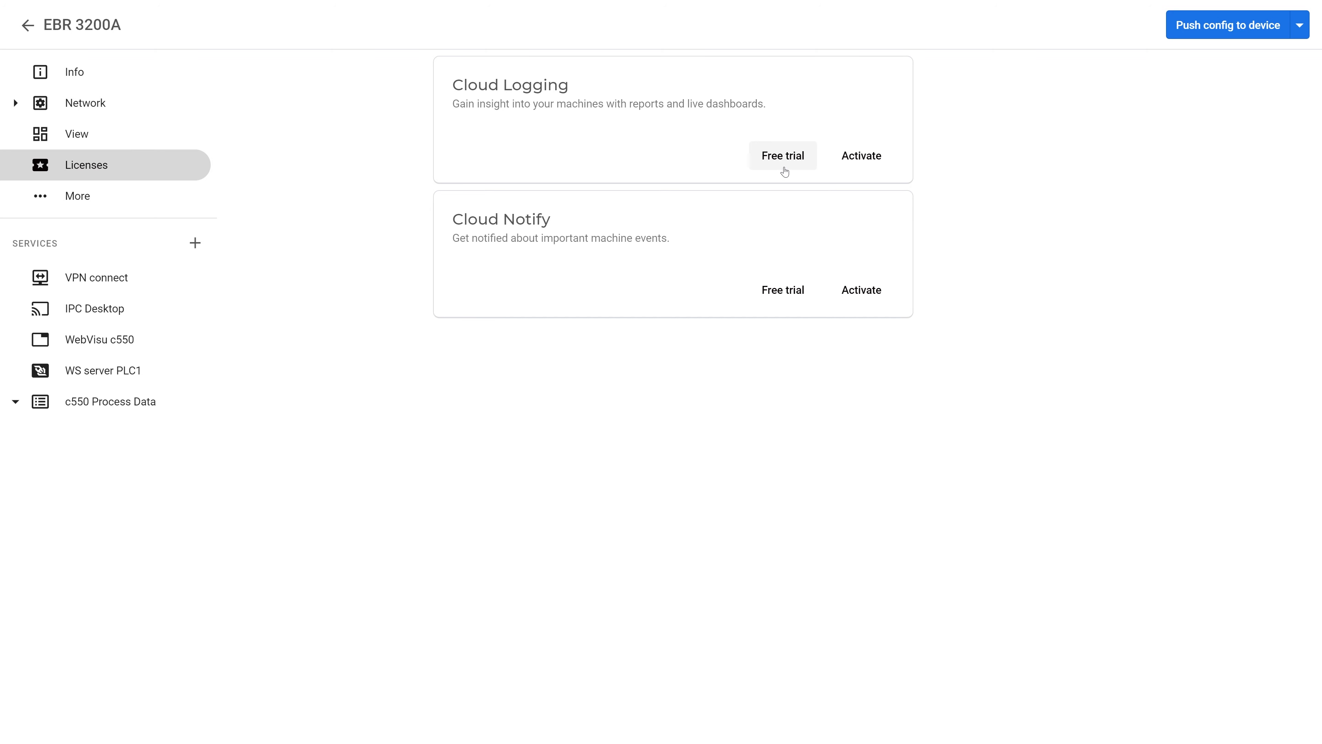
pyautogui.click(783, 157)
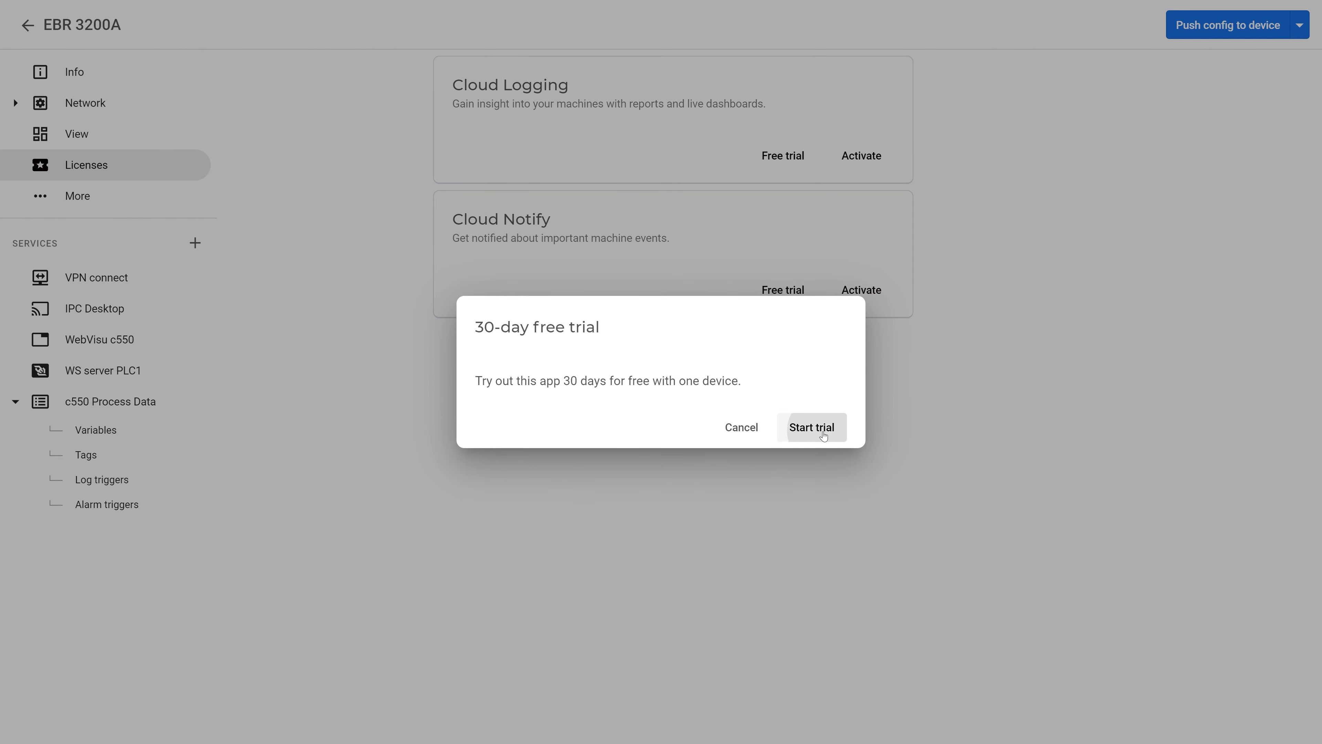
pyautogui.click(822, 433)
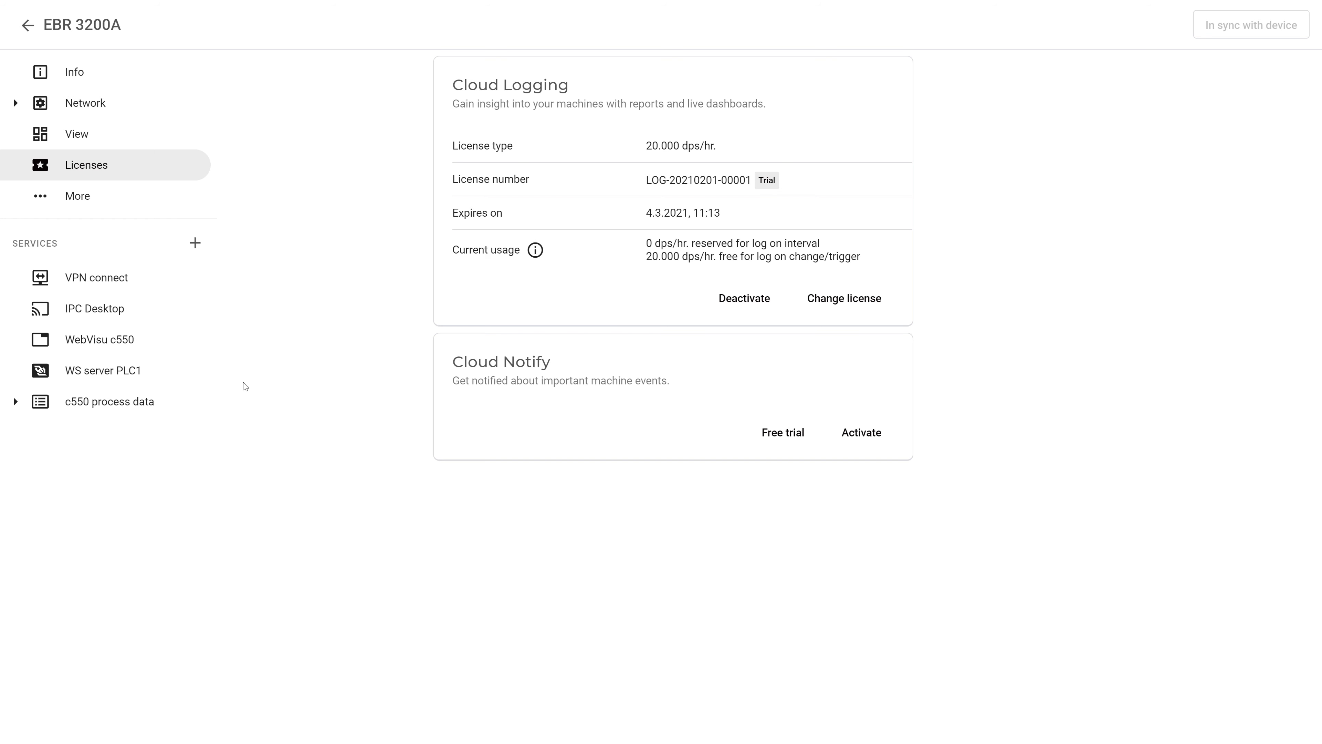
# Step: Begin a new tag in the c550 process data source for the variable diProductCounter and name it diProductCounter_Interval
pyautogui.click(124, 411)
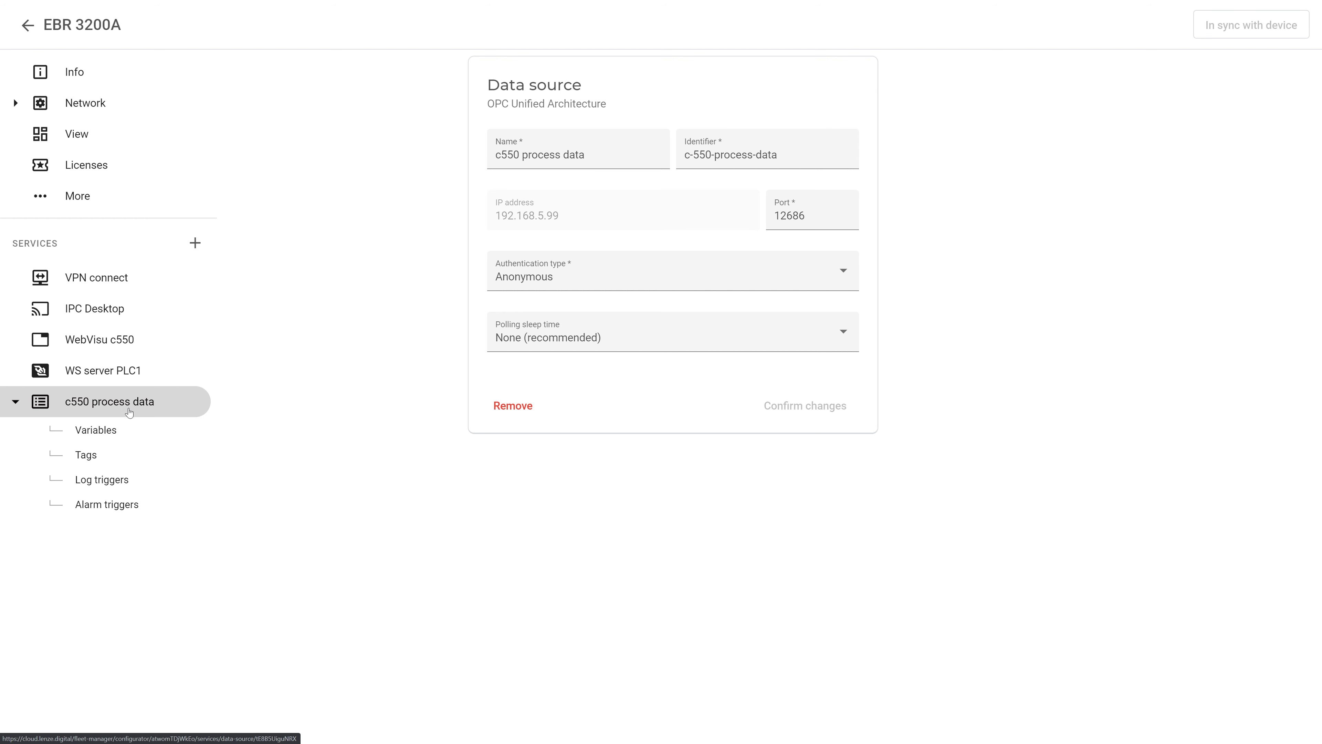
pyautogui.click(112, 461)
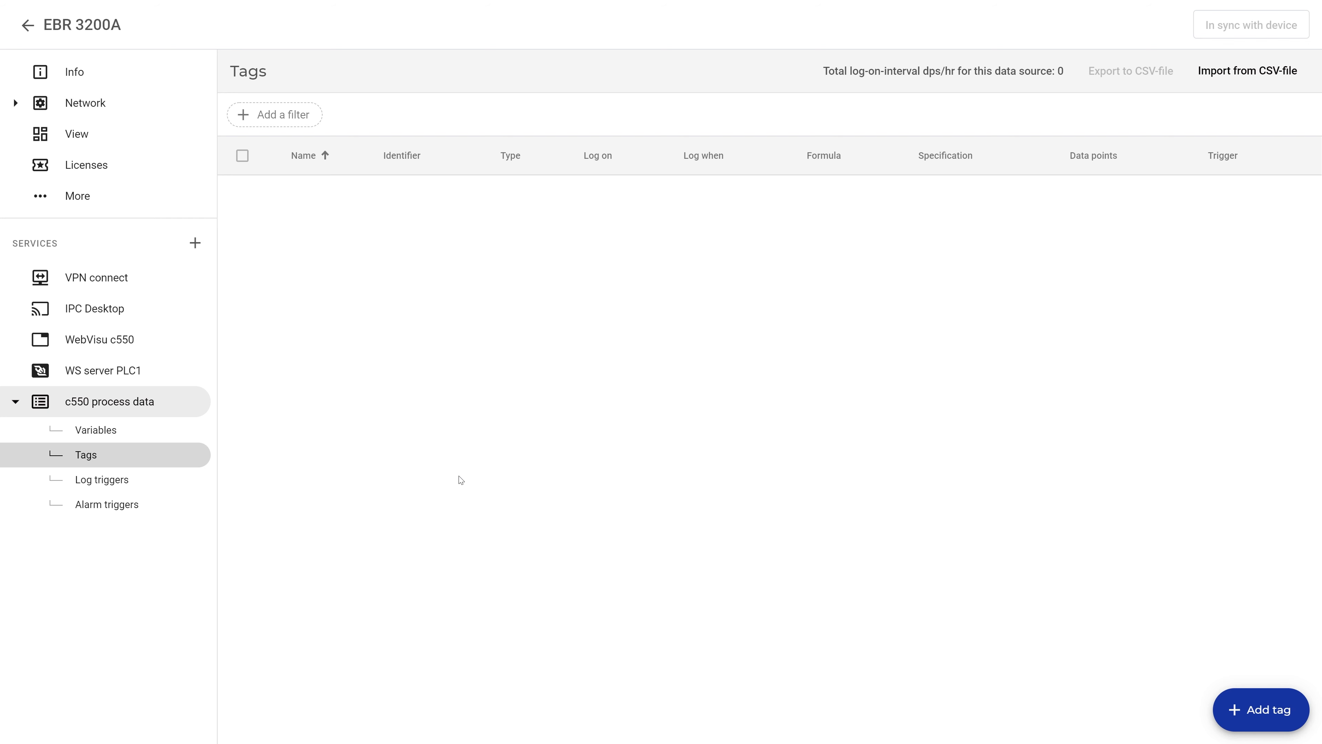
pyautogui.click(1251, 708)
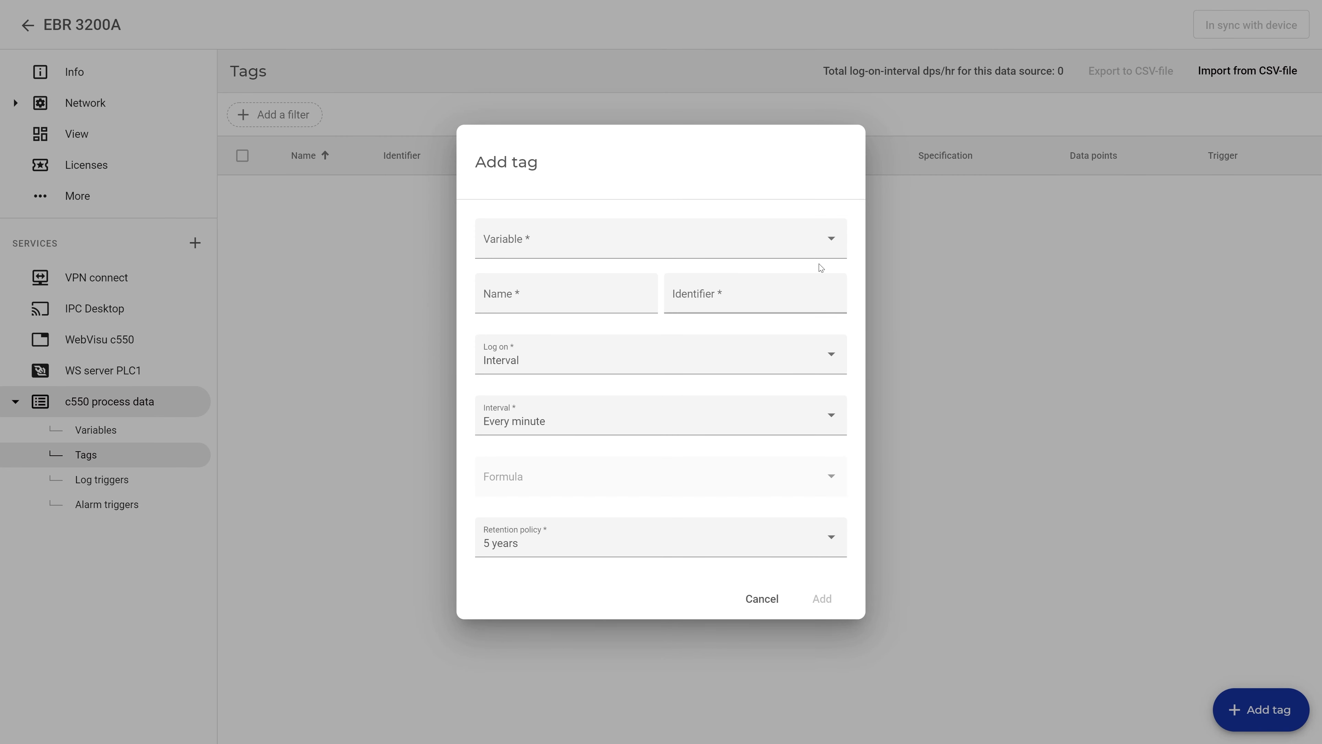
pyautogui.click(817, 238)
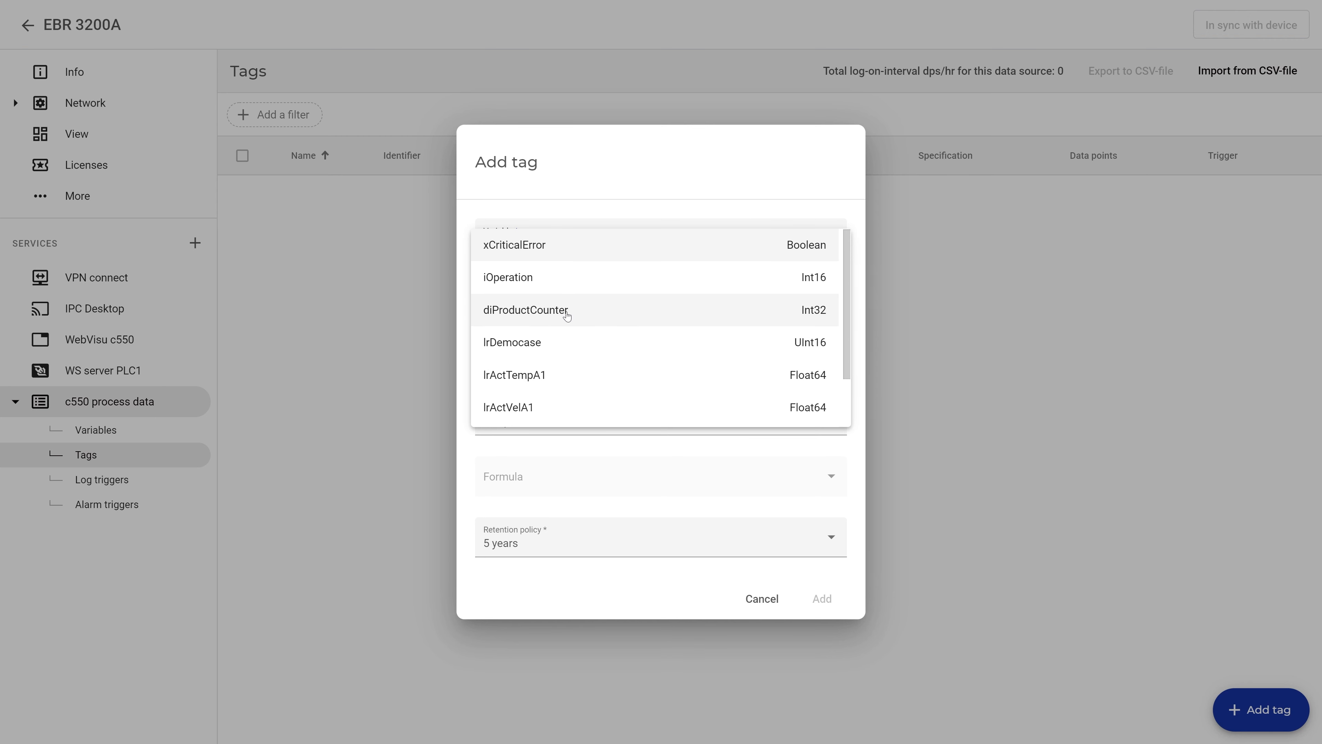
pyautogui.click(567, 313)
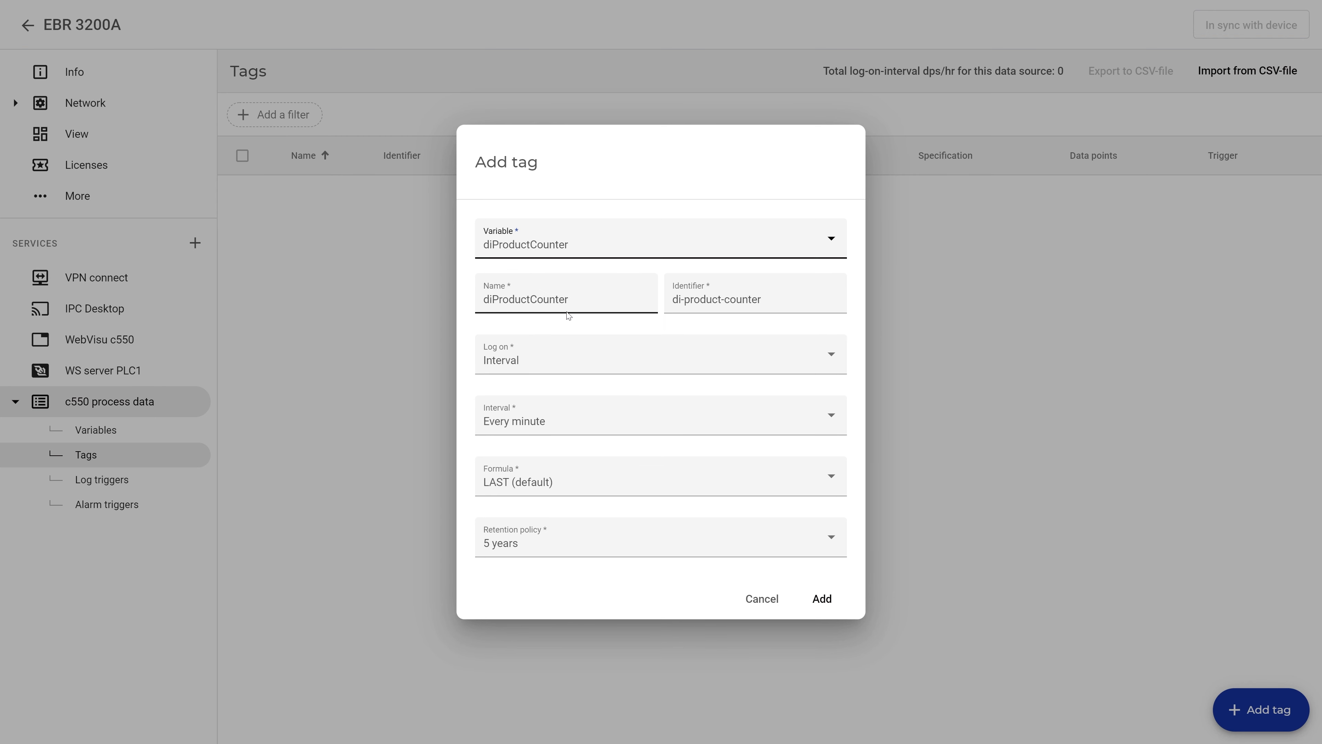
pyautogui.doubleClick(567, 307)
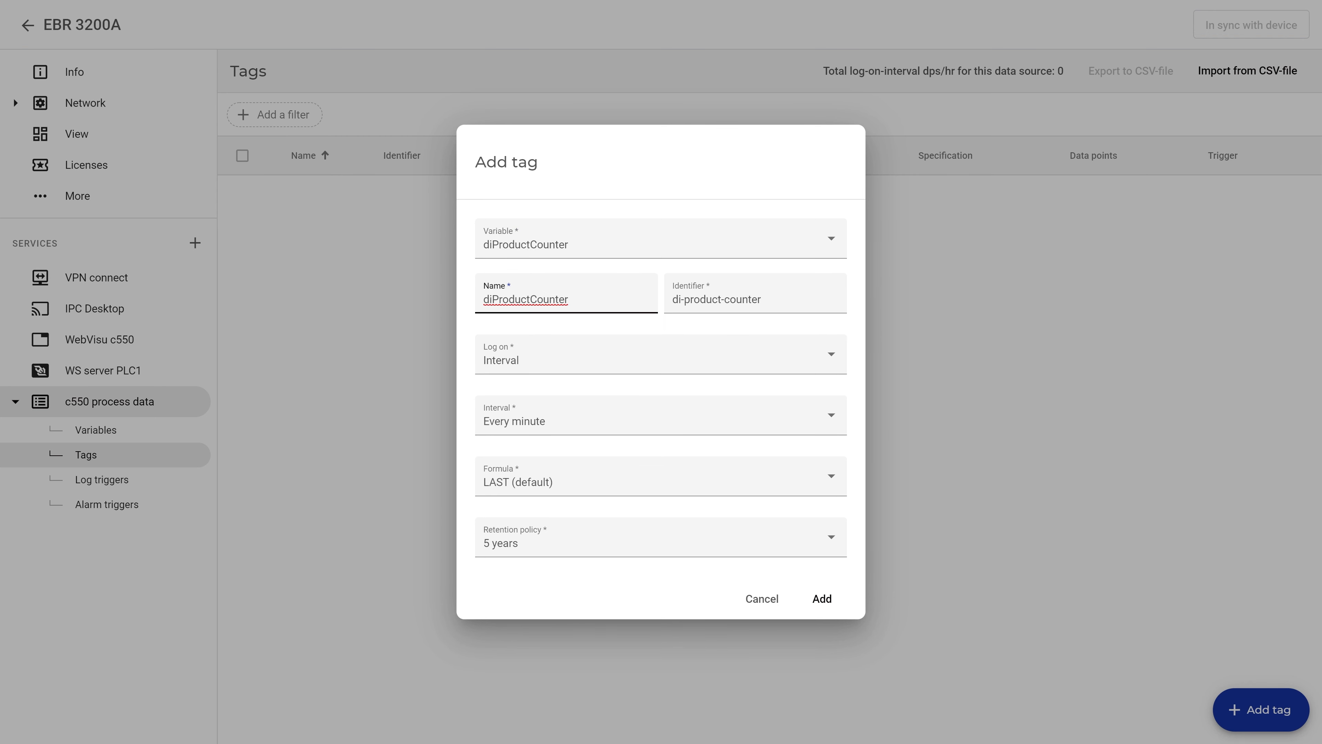
pyautogui.press('End')
pyautogui.write('_Interval')
# Step: Log the tag on change up to 100 values per hour, on value changes and each hour of unchanged value, with 7 years retention, and add it
pyautogui.click(720, 355)
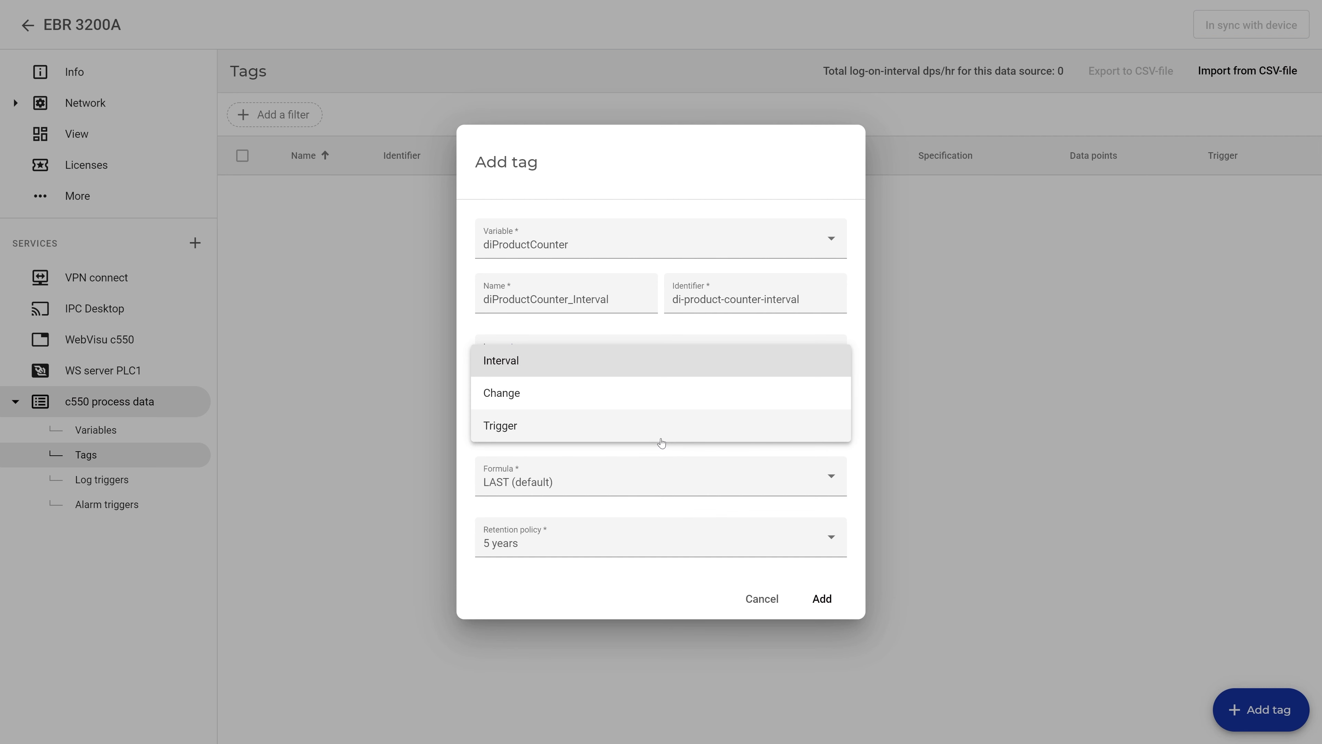
pyautogui.click(640, 404)
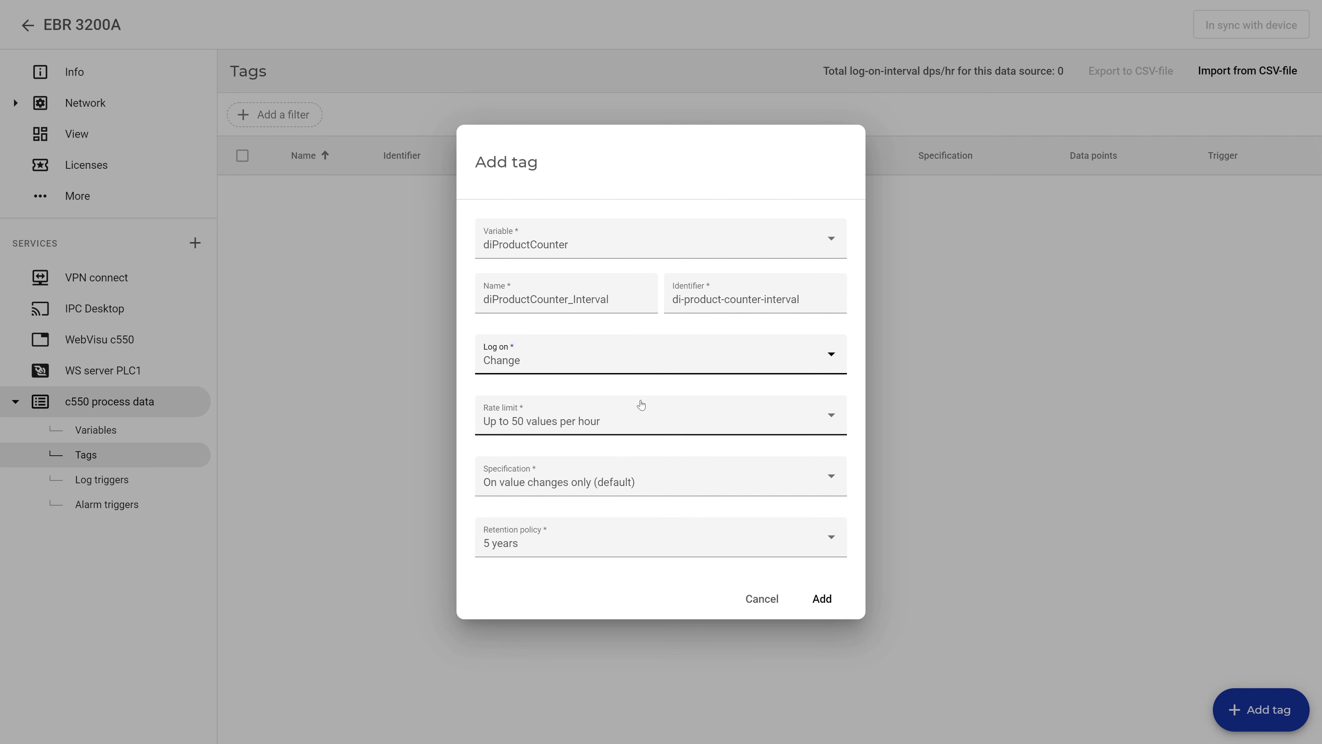
pyautogui.click(646, 426)
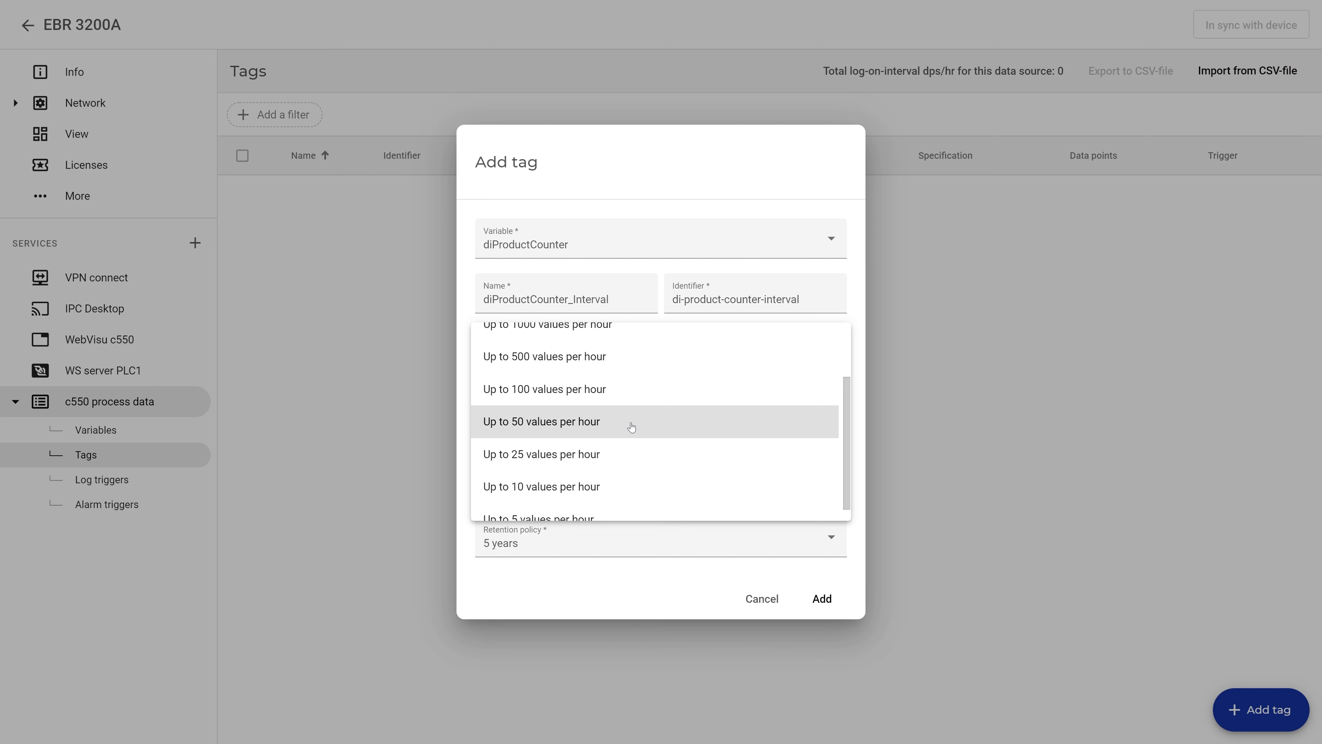
pyautogui.click(587, 390)
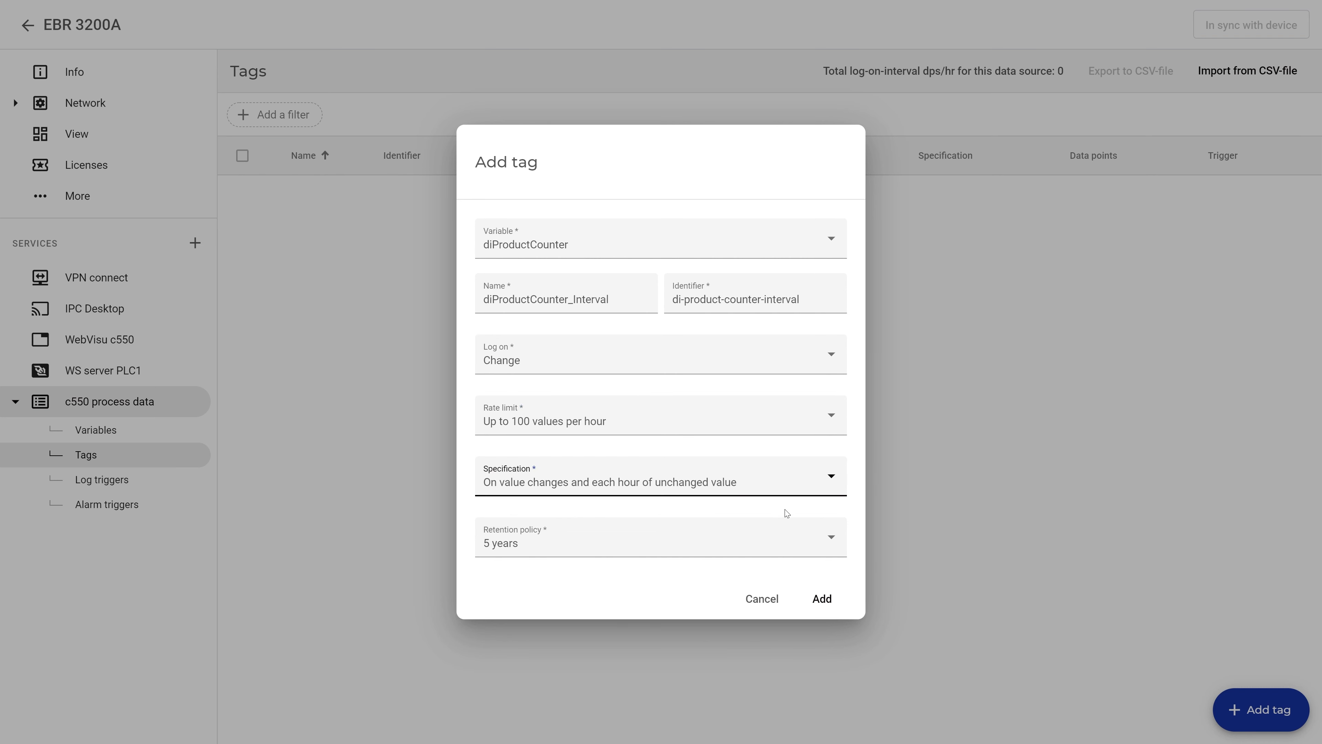
pyautogui.click(838, 544)
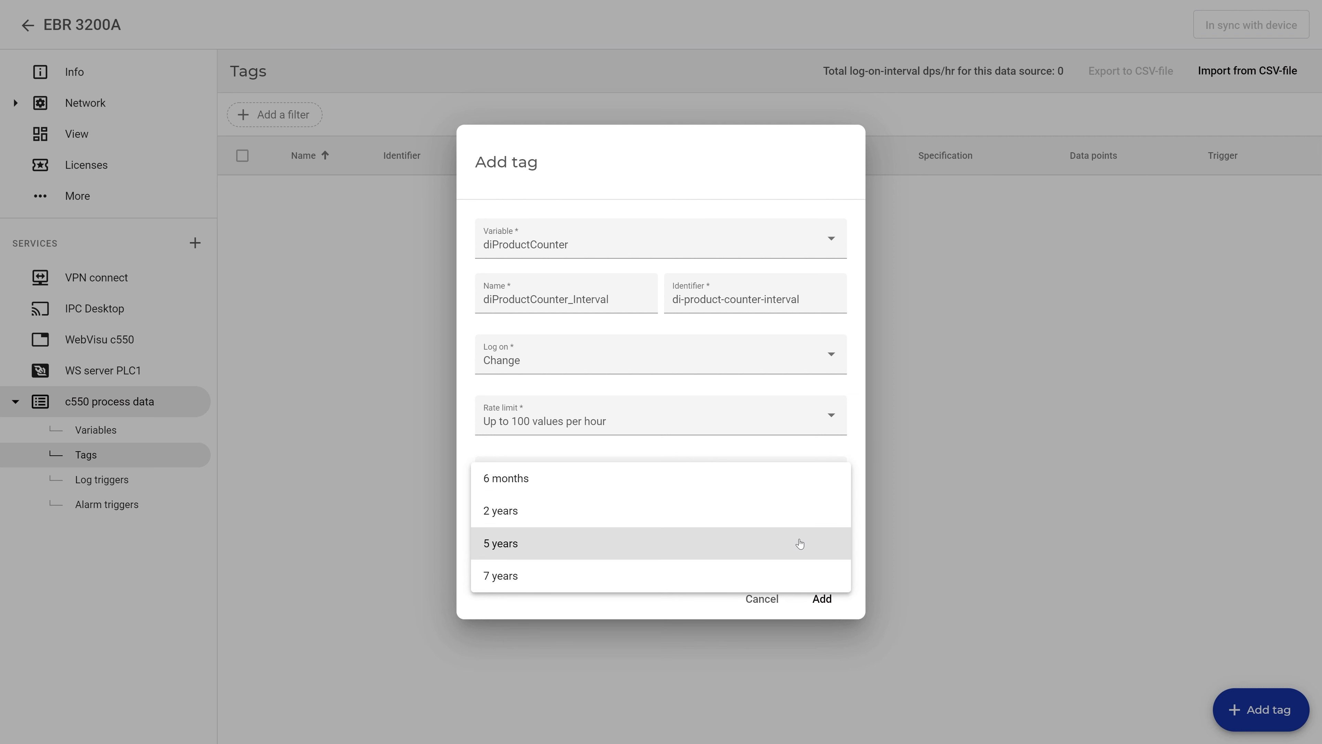
pyautogui.click(602, 578)
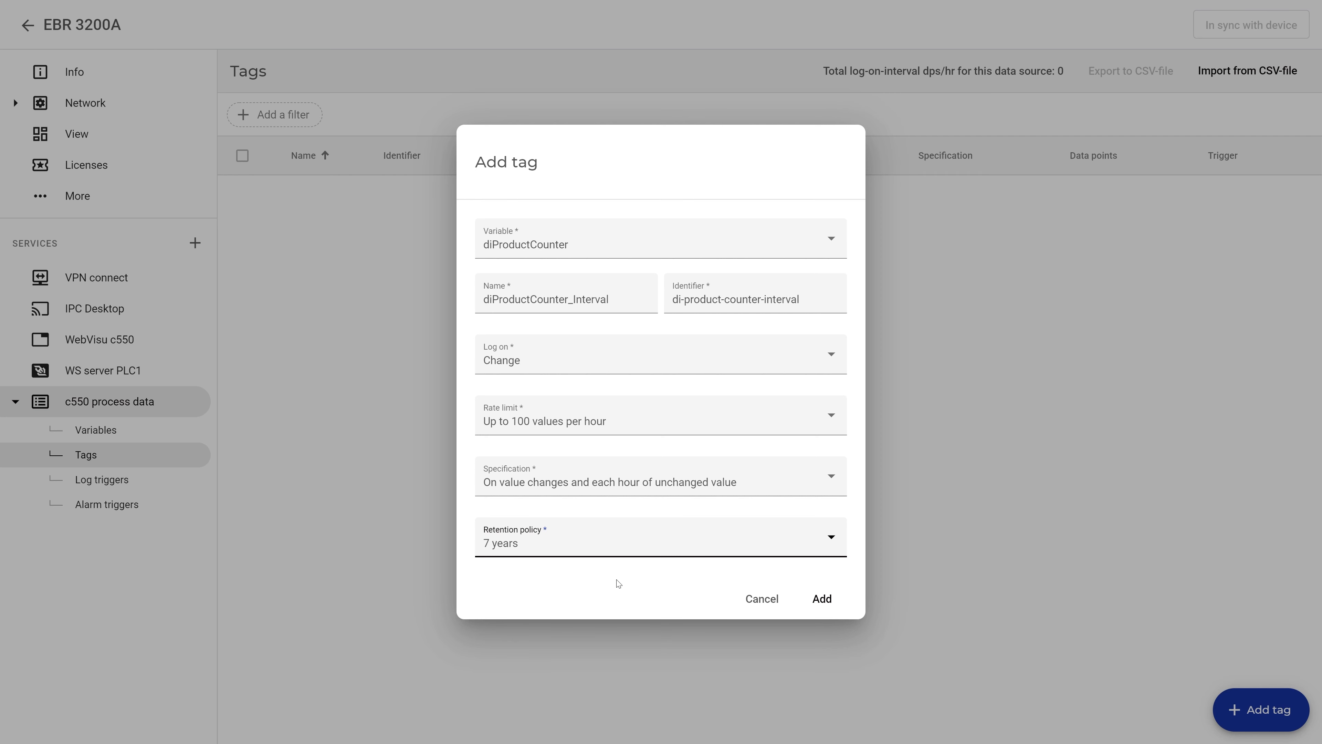
pyautogui.click(823, 599)
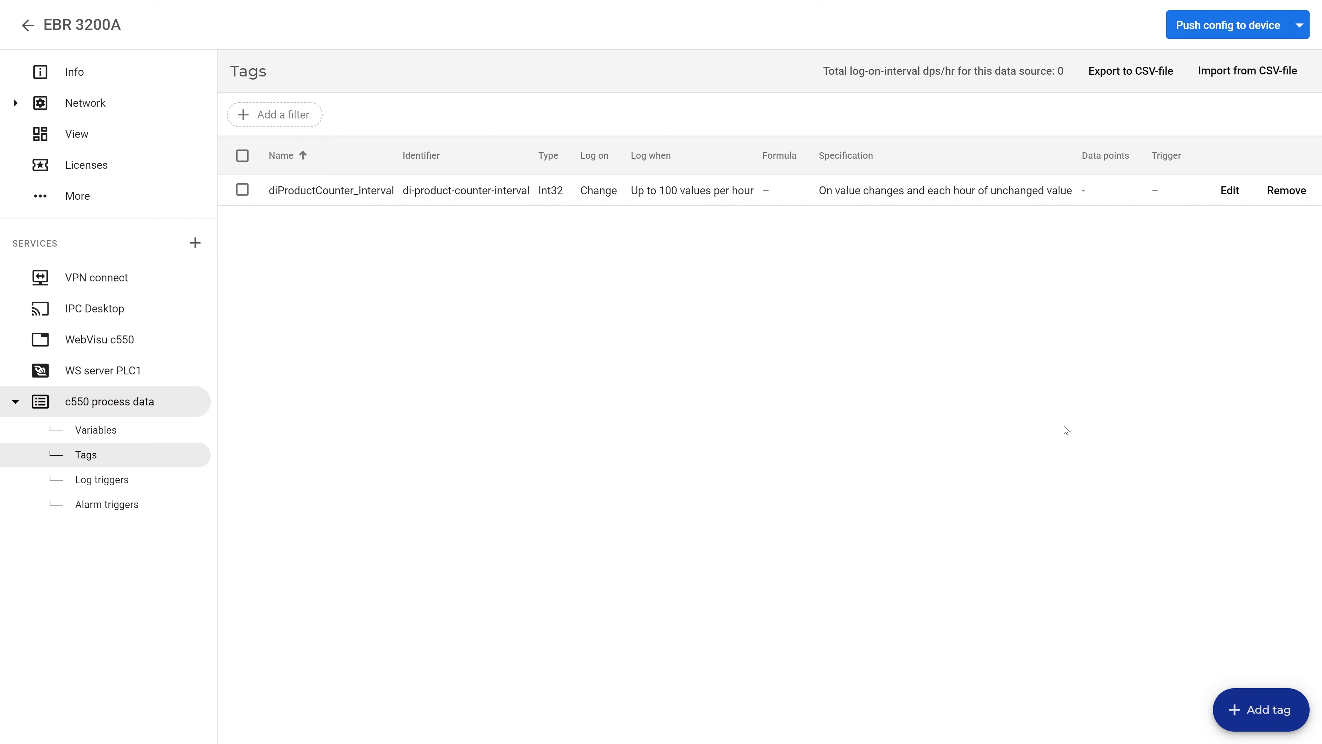
# Step: Import further tags from the CSV file opc-ua_data-tags
pyautogui.click(1247, 70)
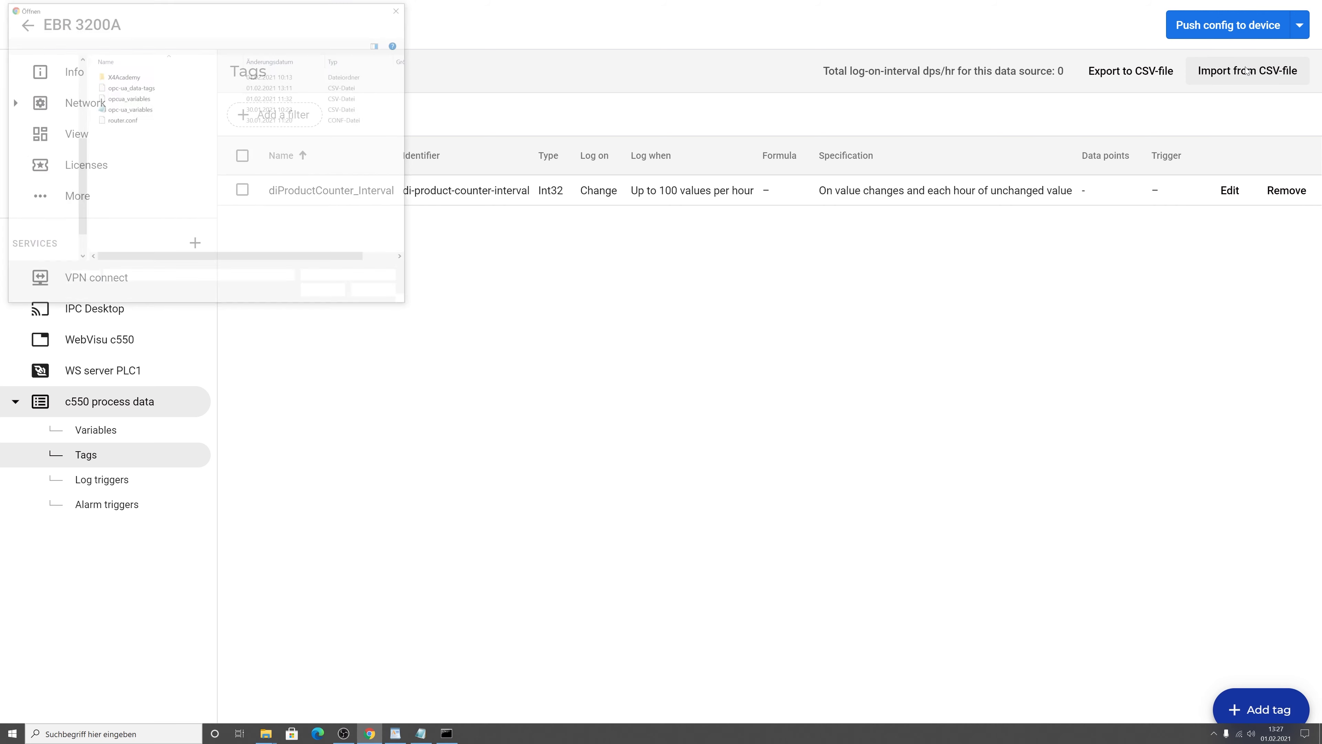
pyautogui.click(166, 89)
pyautogui.click(325, 293)
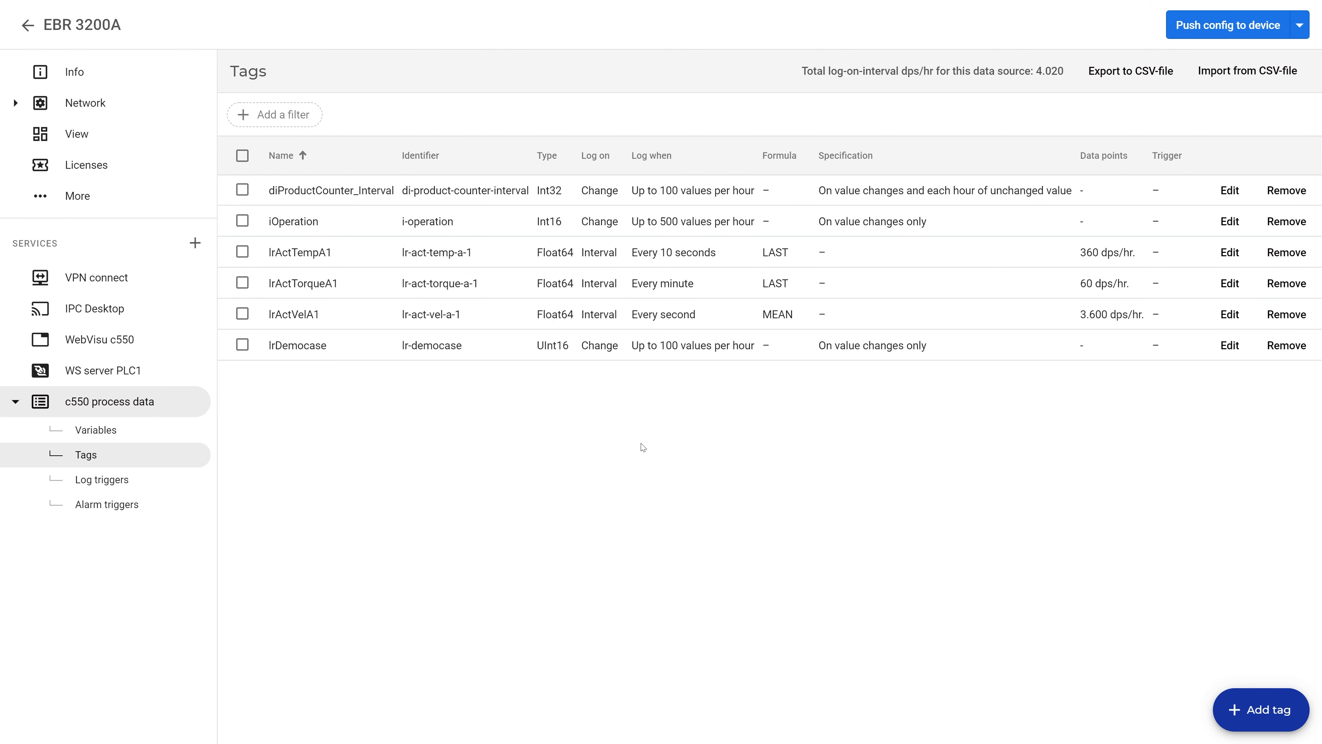
# Step: Begin a new log trigger for c550 process data named ErrorCondition, based on the variable xCriticalError
pyautogui.click(138, 485)
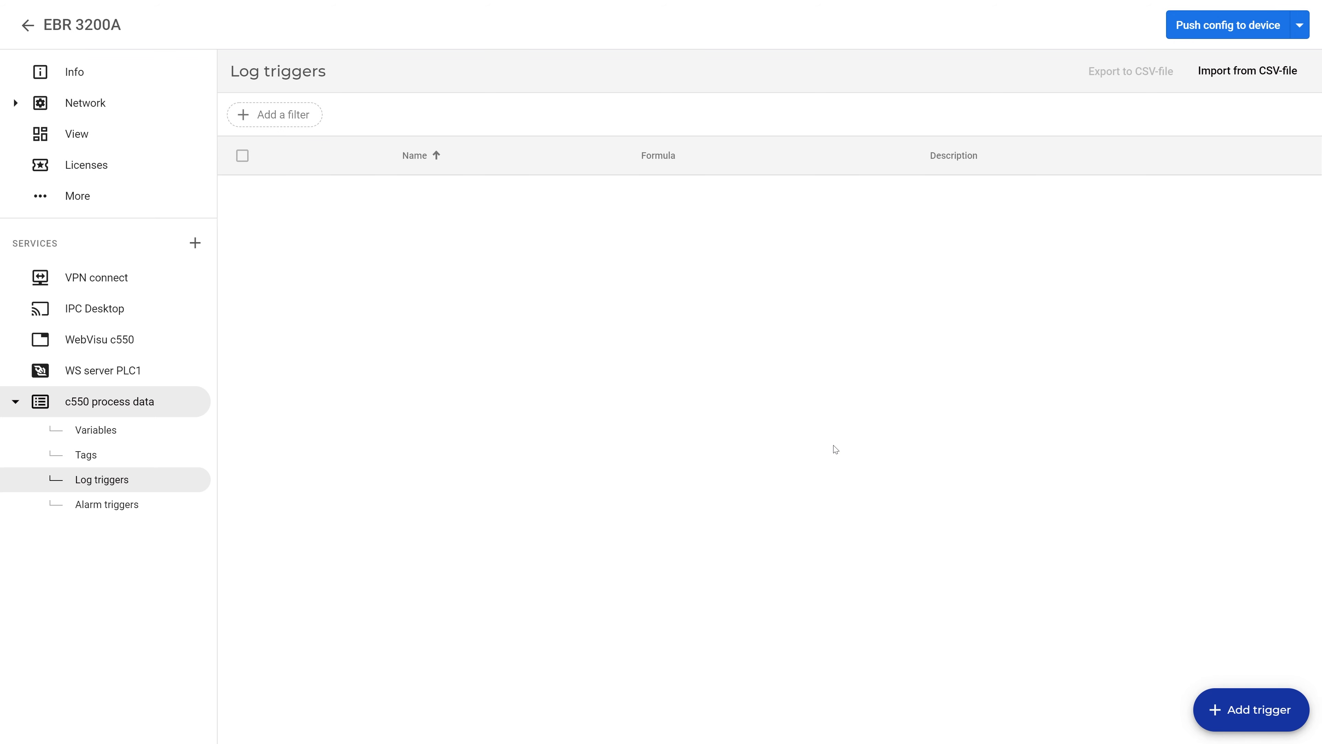
pyautogui.click(1213, 708)
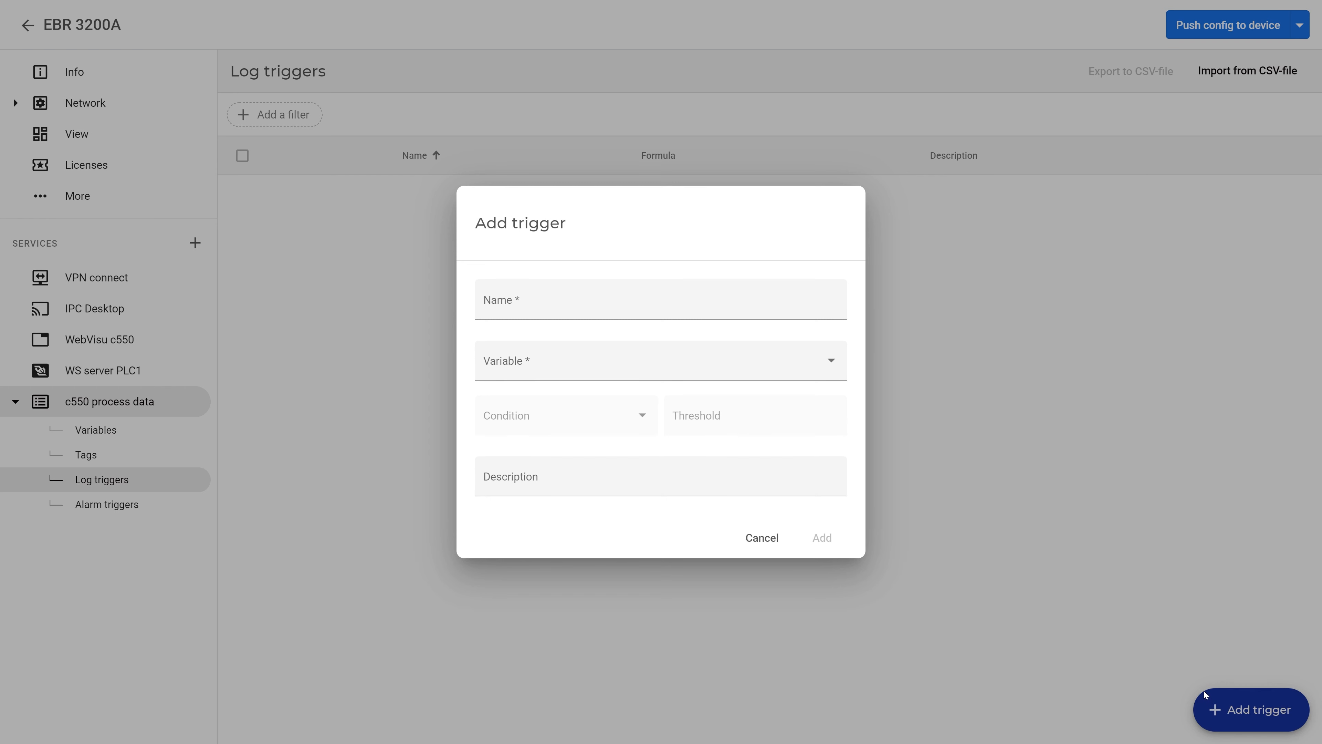
pyautogui.click(674, 298)
pyautogui.write('Error')
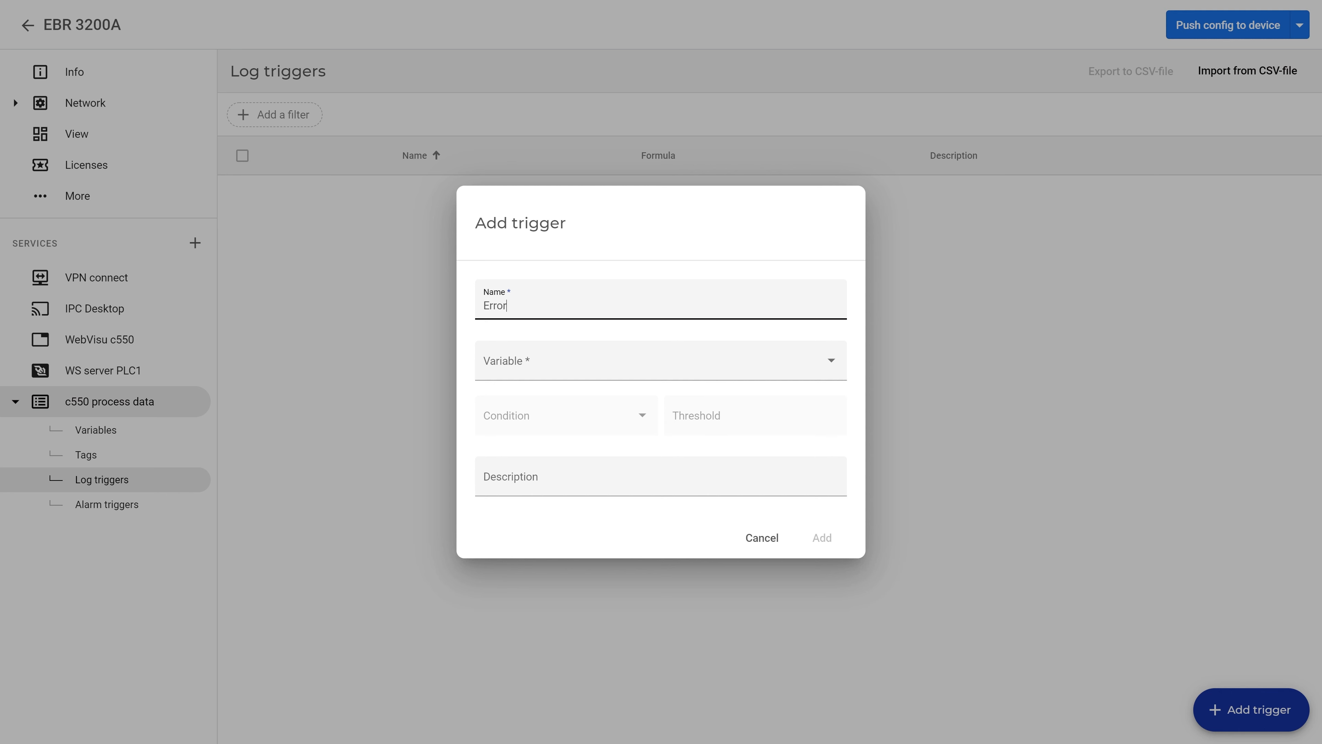
pyautogui.write('Condition')
pyautogui.click(637, 358)
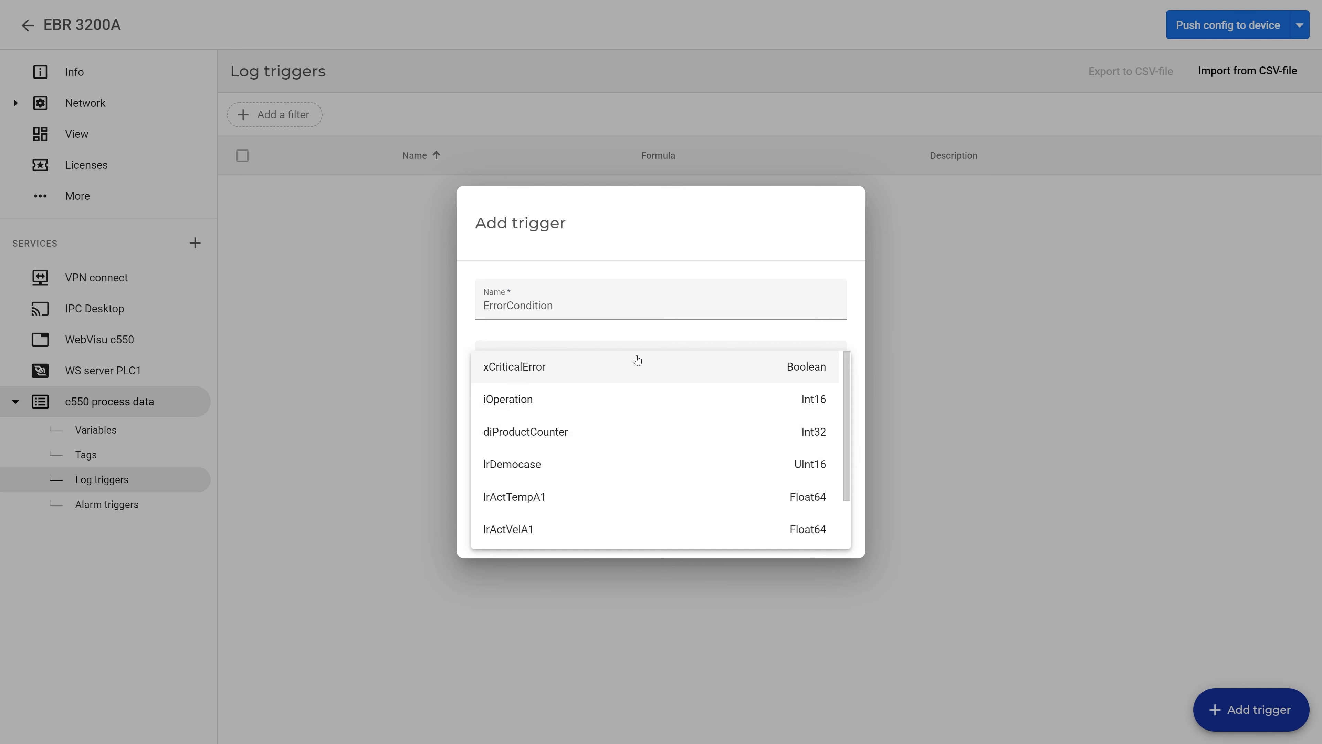
pyautogui.click(604, 371)
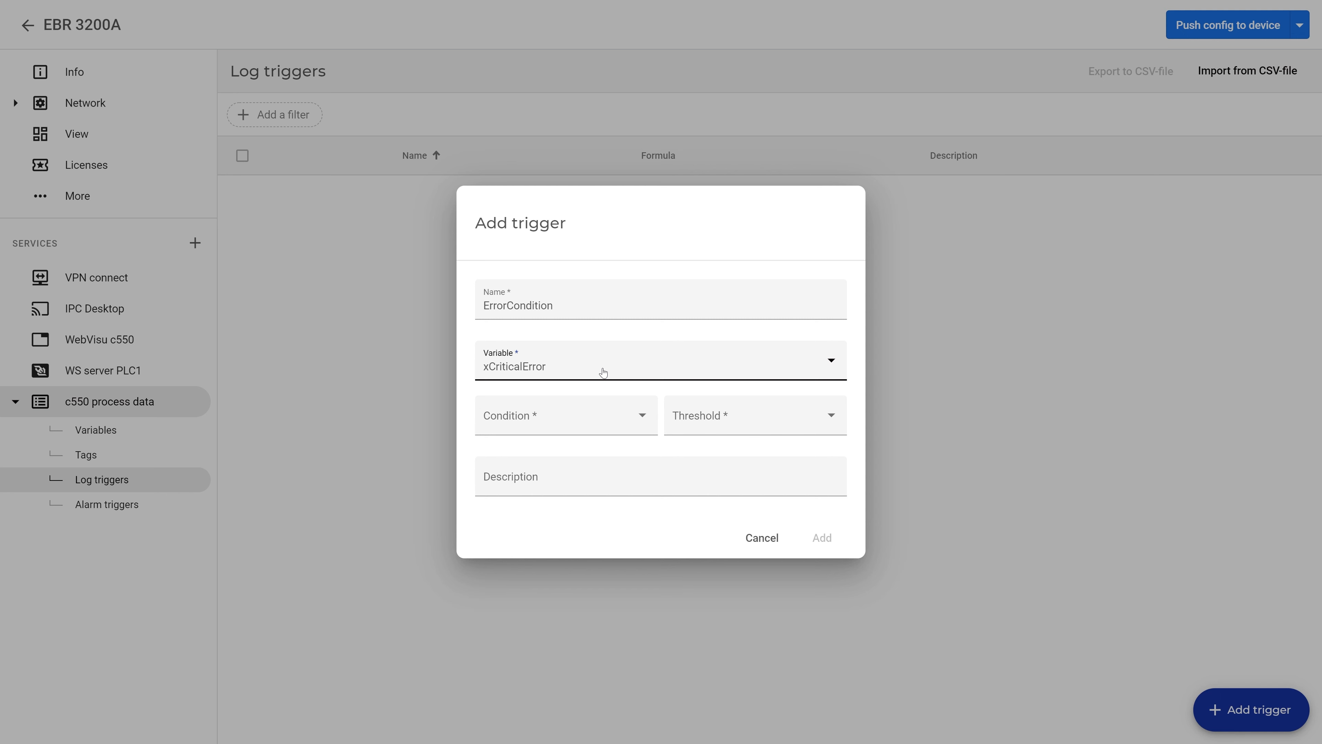
# Step: Set the trigger condition to equal to True, describe it as "Triggers on ErrorCondition", and add the trigger
pyautogui.click(643, 419)
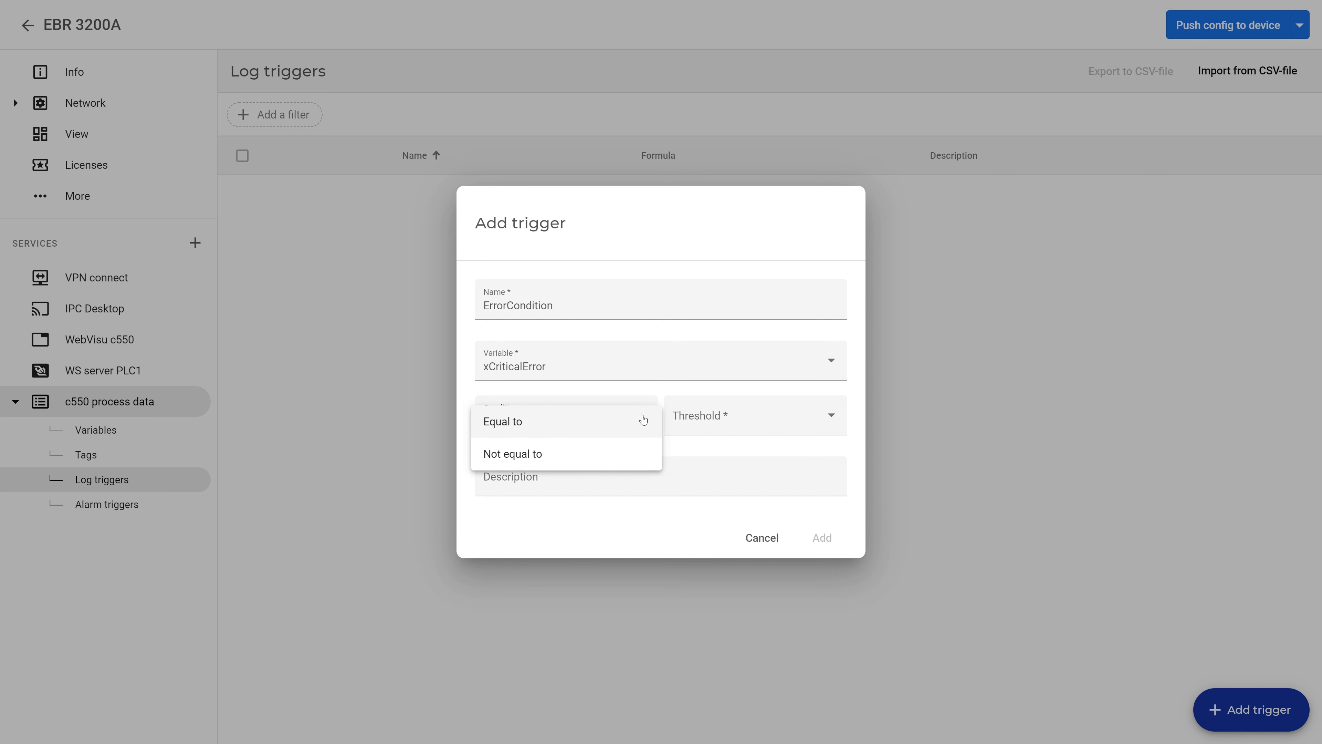
pyautogui.click(550, 428)
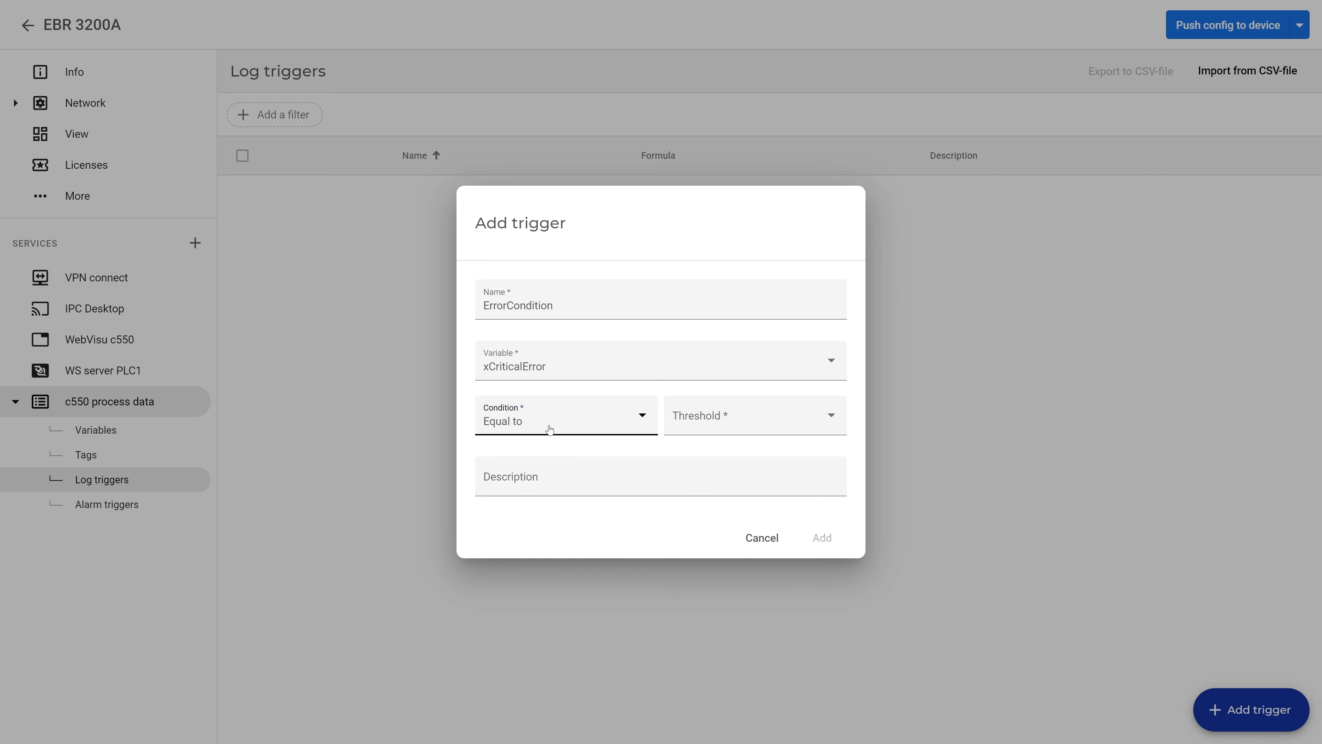
pyautogui.click(739, 428)
pyautogui.click(706, 429)
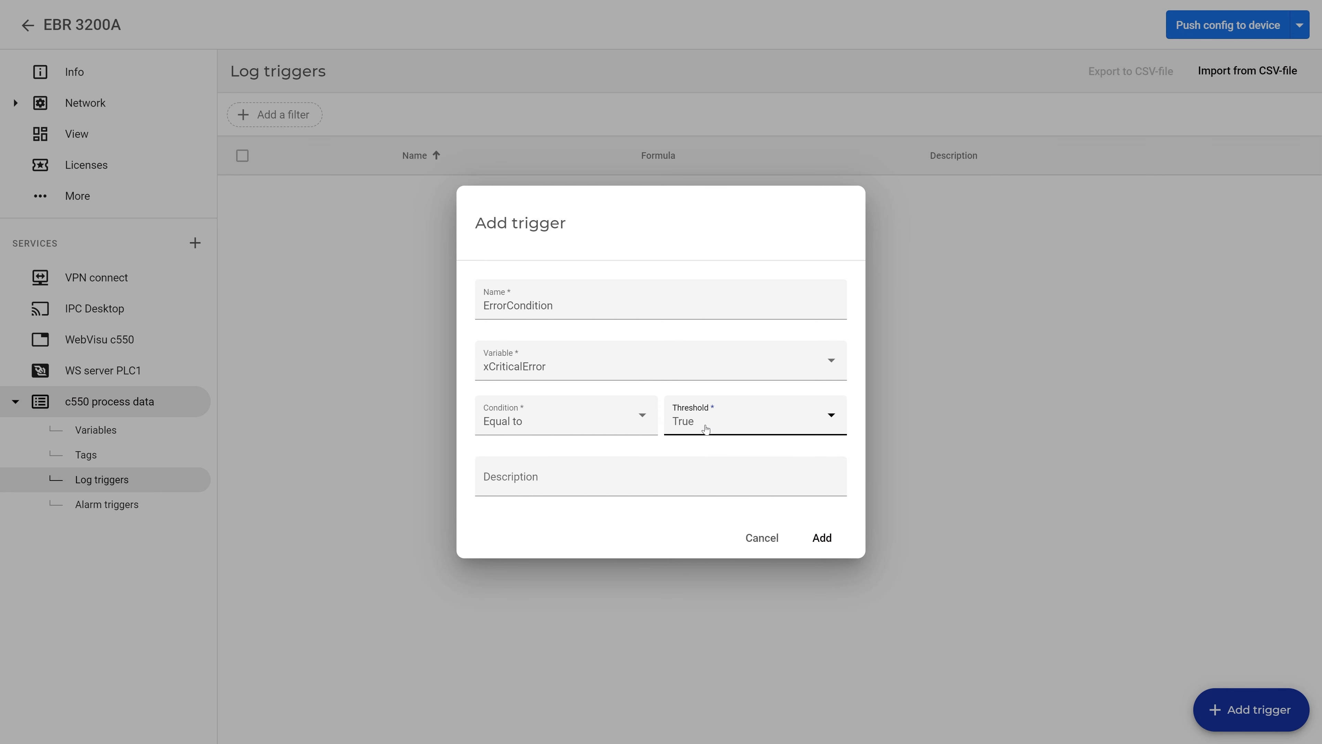
pyautogui.click(648, 477)
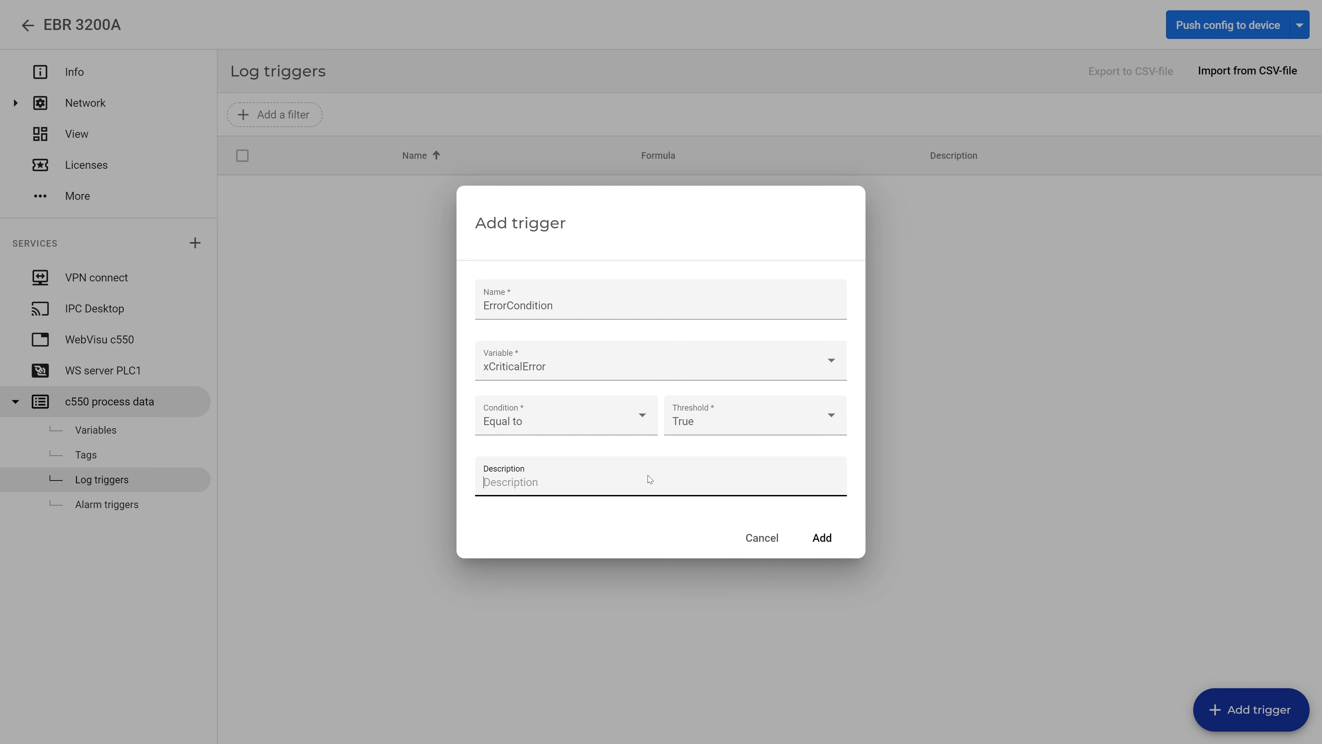
pyautogui.write('"Triggers on ErrorCondition"')
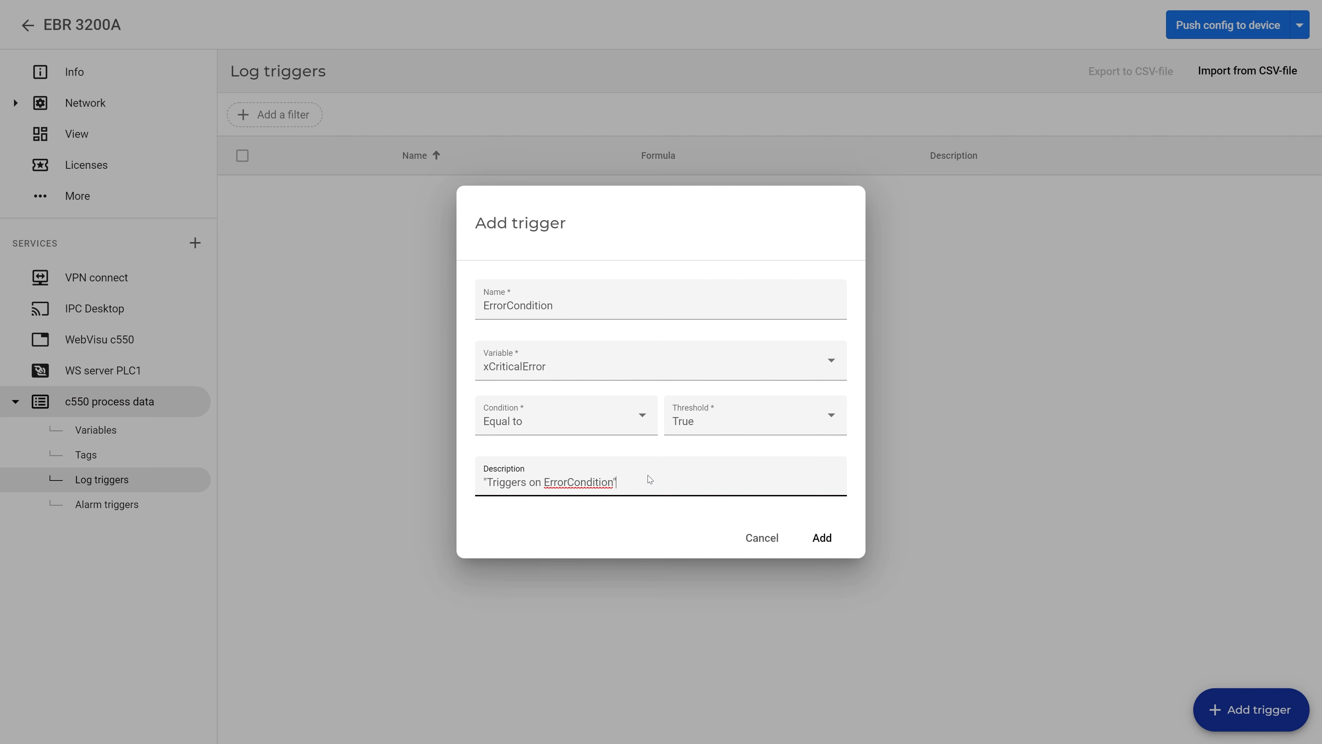
pyautogui.click(827, 546)
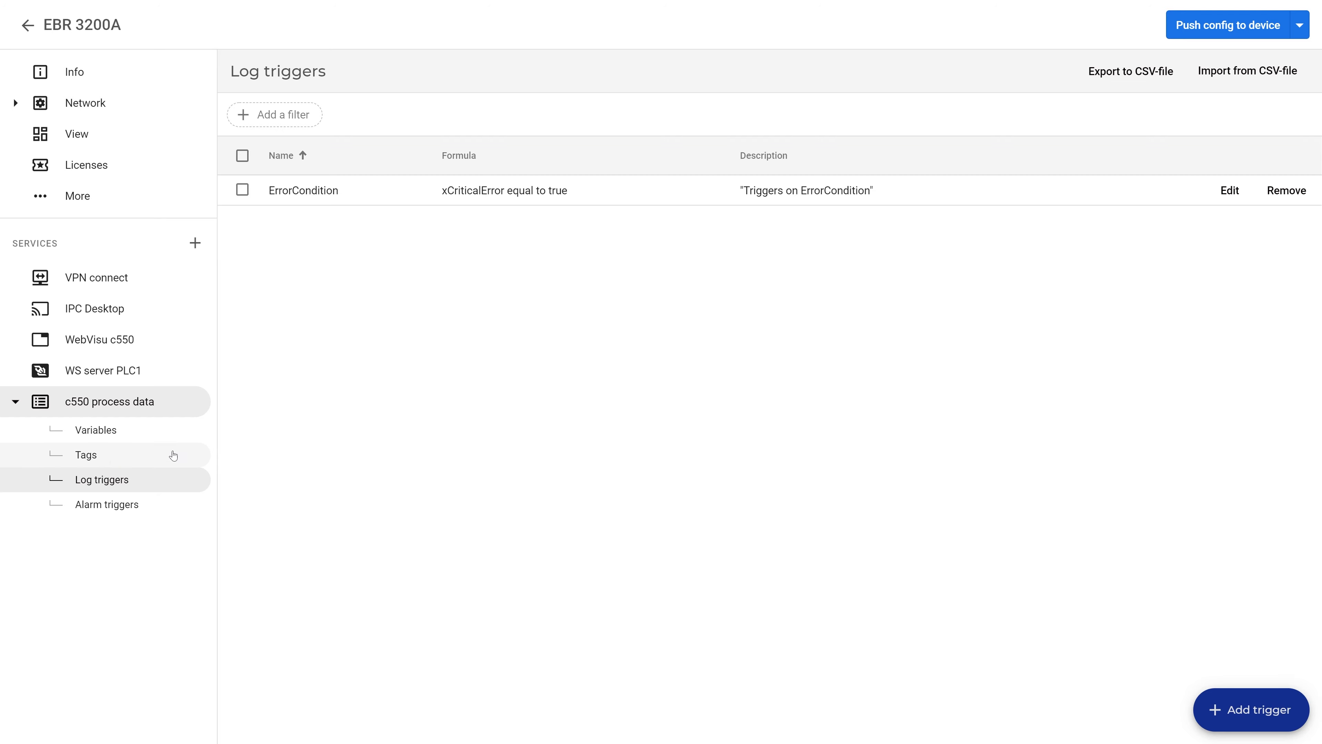
# Step: Begin a new tag for the variable lrMachineSpeed and set it to log on Trigger
pyautogui.click(108, 458)
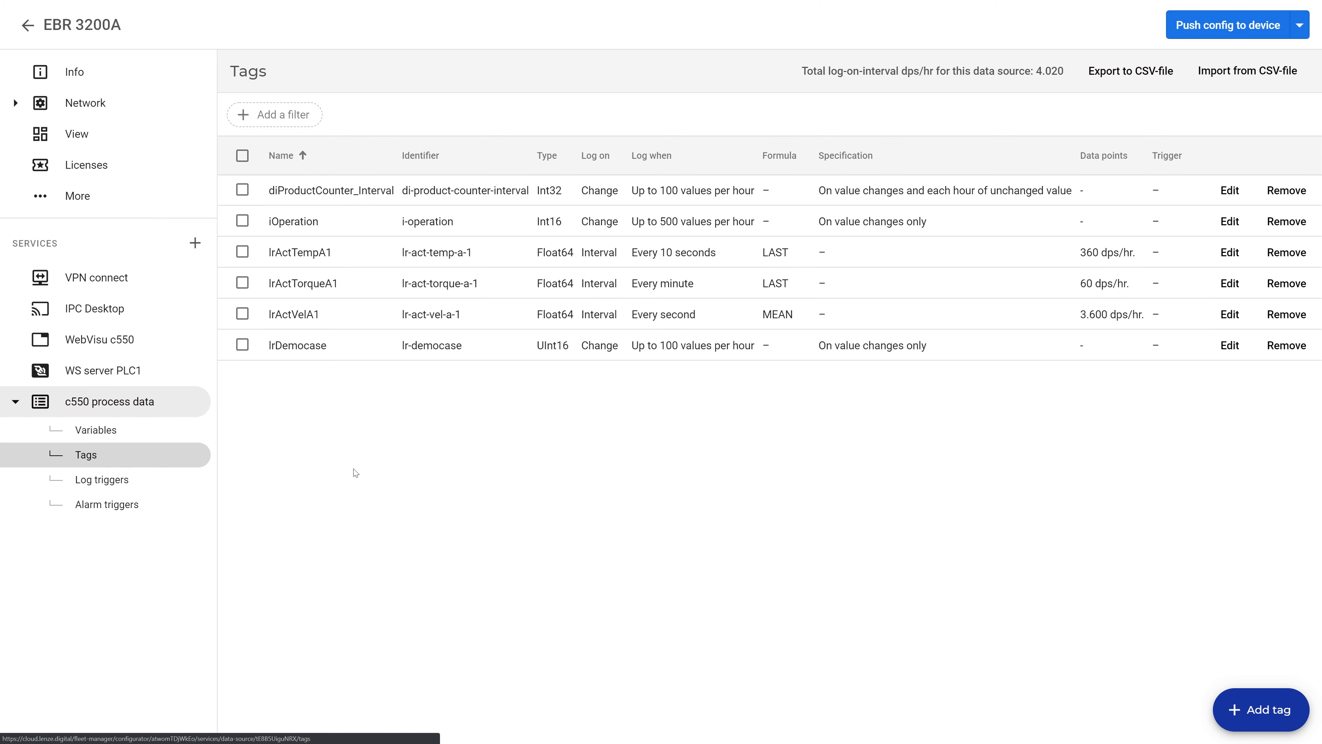
pyautogui.click(1249, 707)
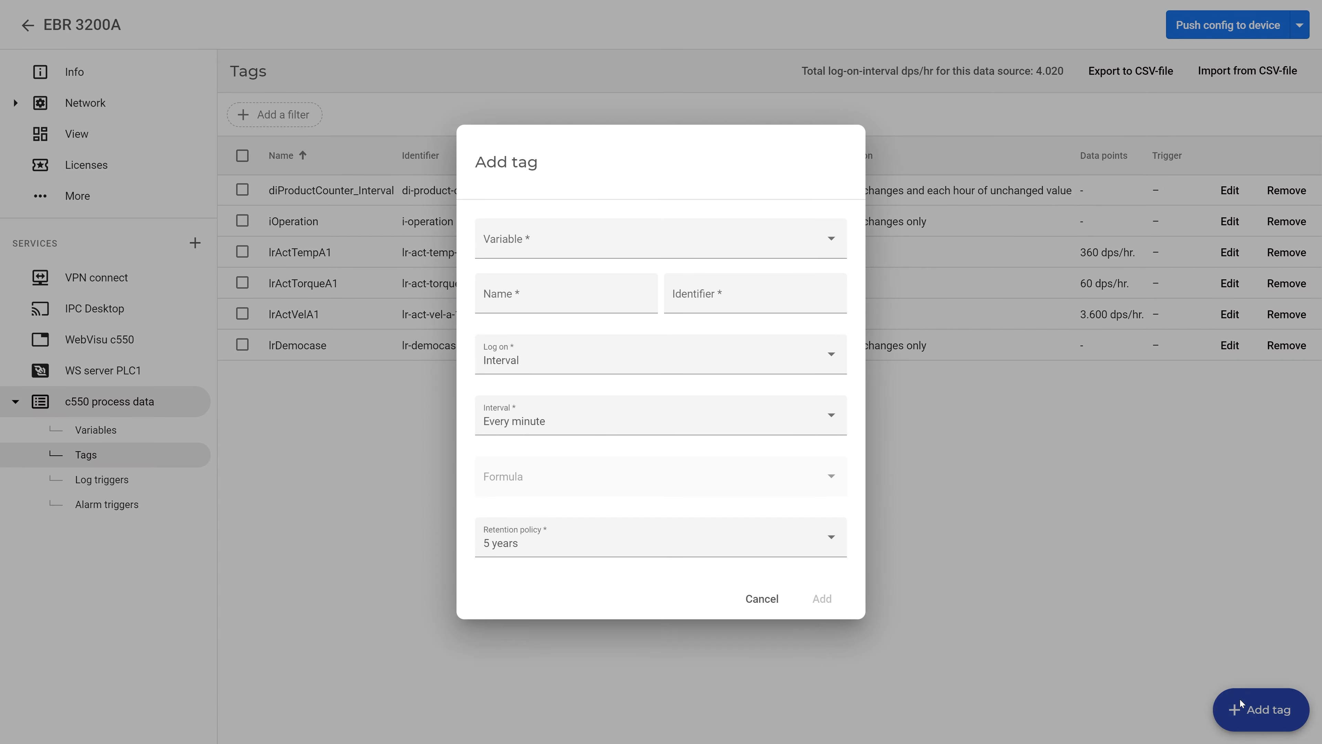
pyautogui.click(570, 241)
pyautogui.scroll(-2, 566, 349)
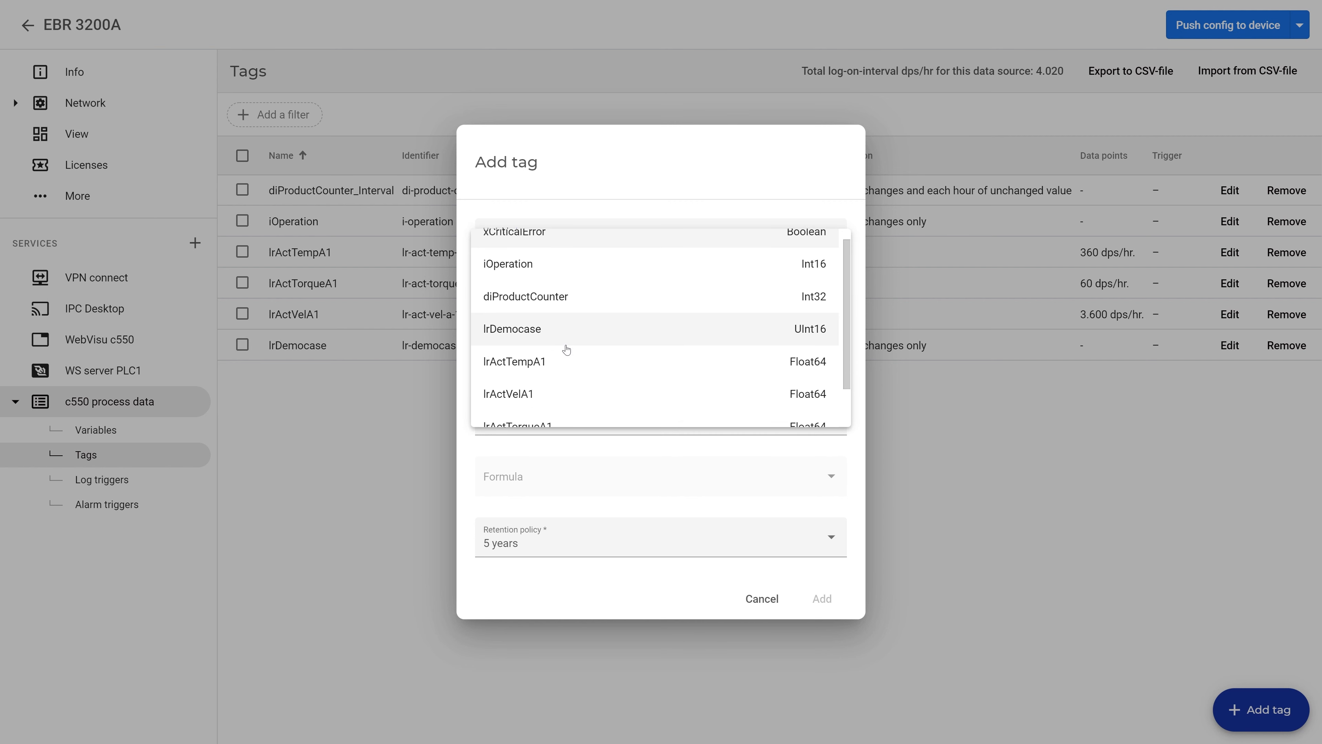
pyautogui.click(524, 416)
pyautogui.click(571, 369)
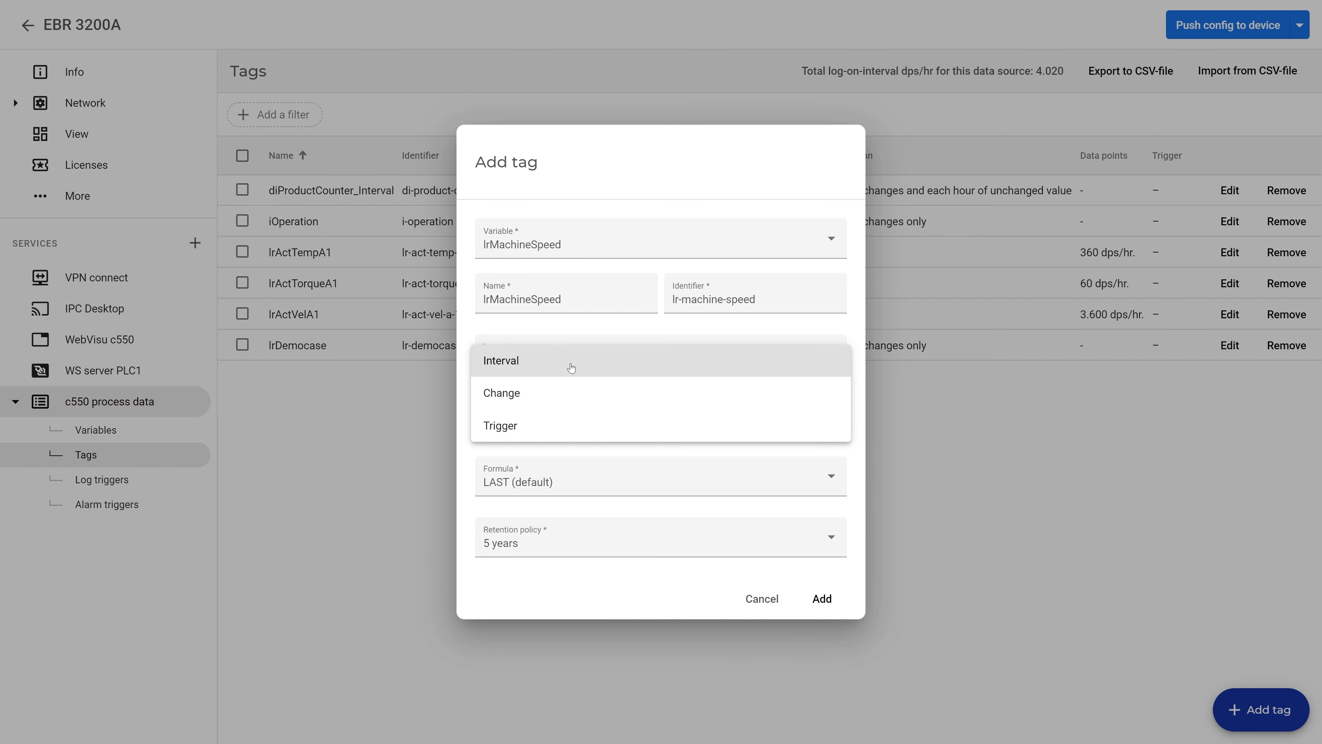
pyautogui.click(531, 428)
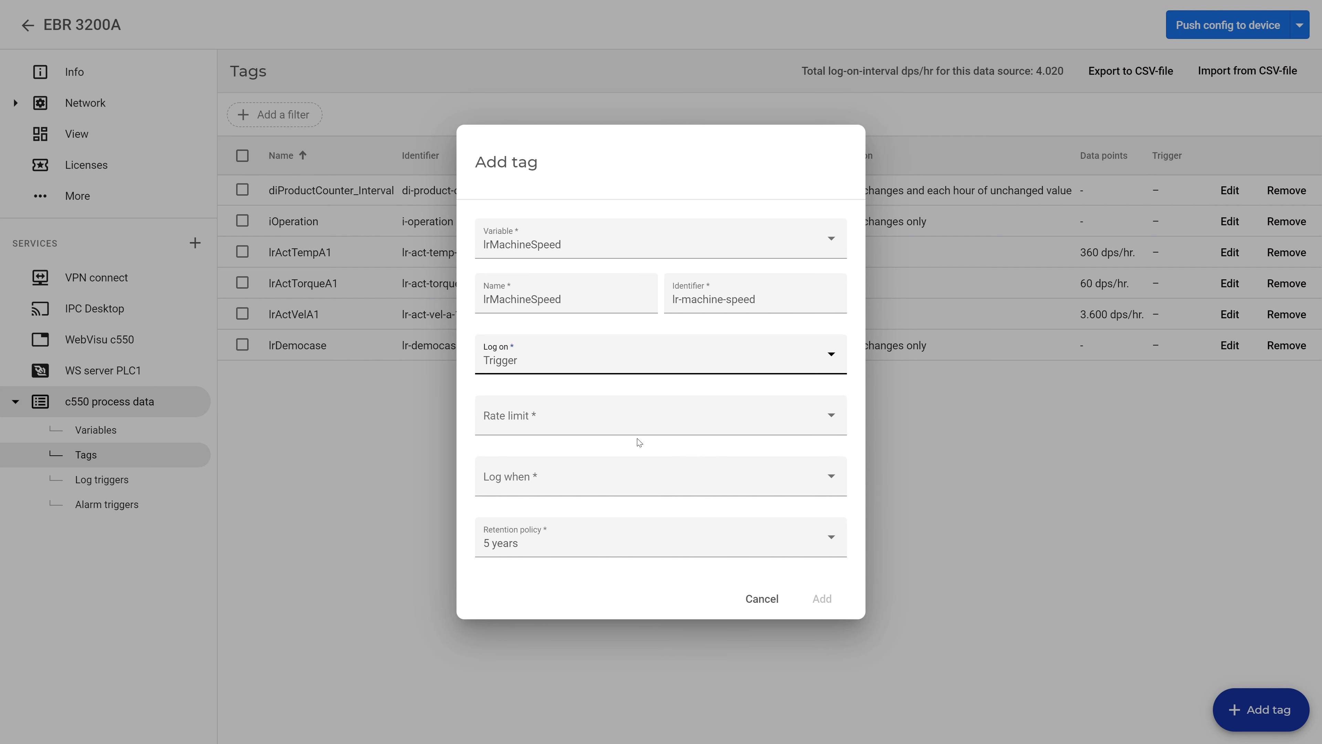
# Step: Limit the tag to 5000 values per hour, log it when ErrorCondition applies, set retention to 2 years, and add it
pyautogui.click(634, 427)
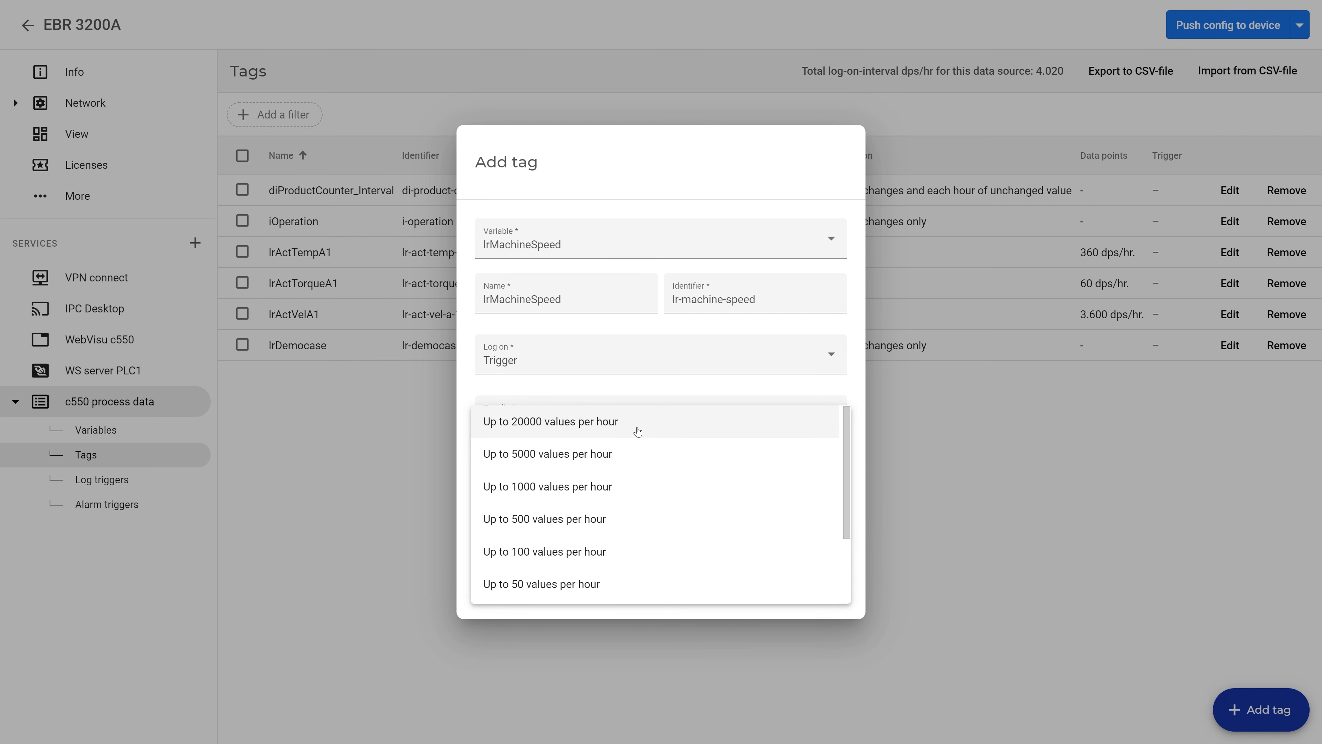
pyautogui.click(605, 456)
pyautogui.click(562, 476)
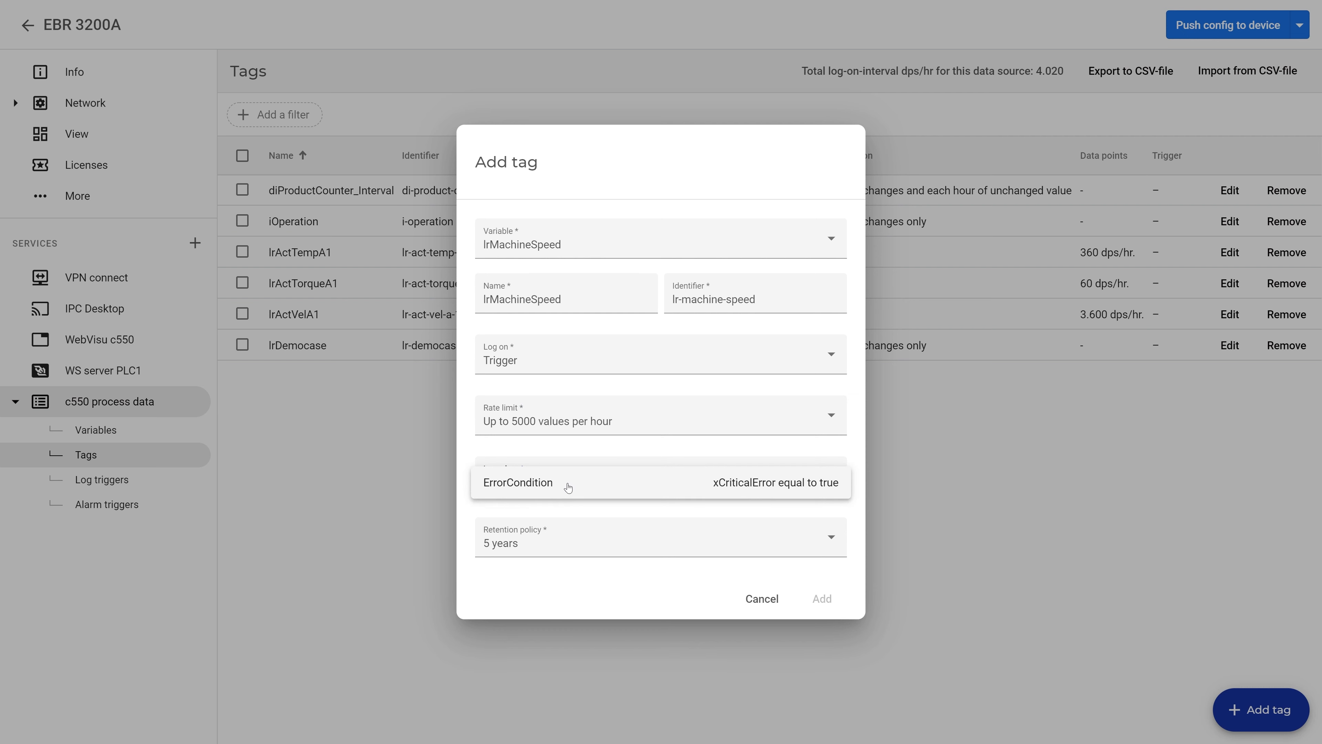
pyautogui.click(568, 483)
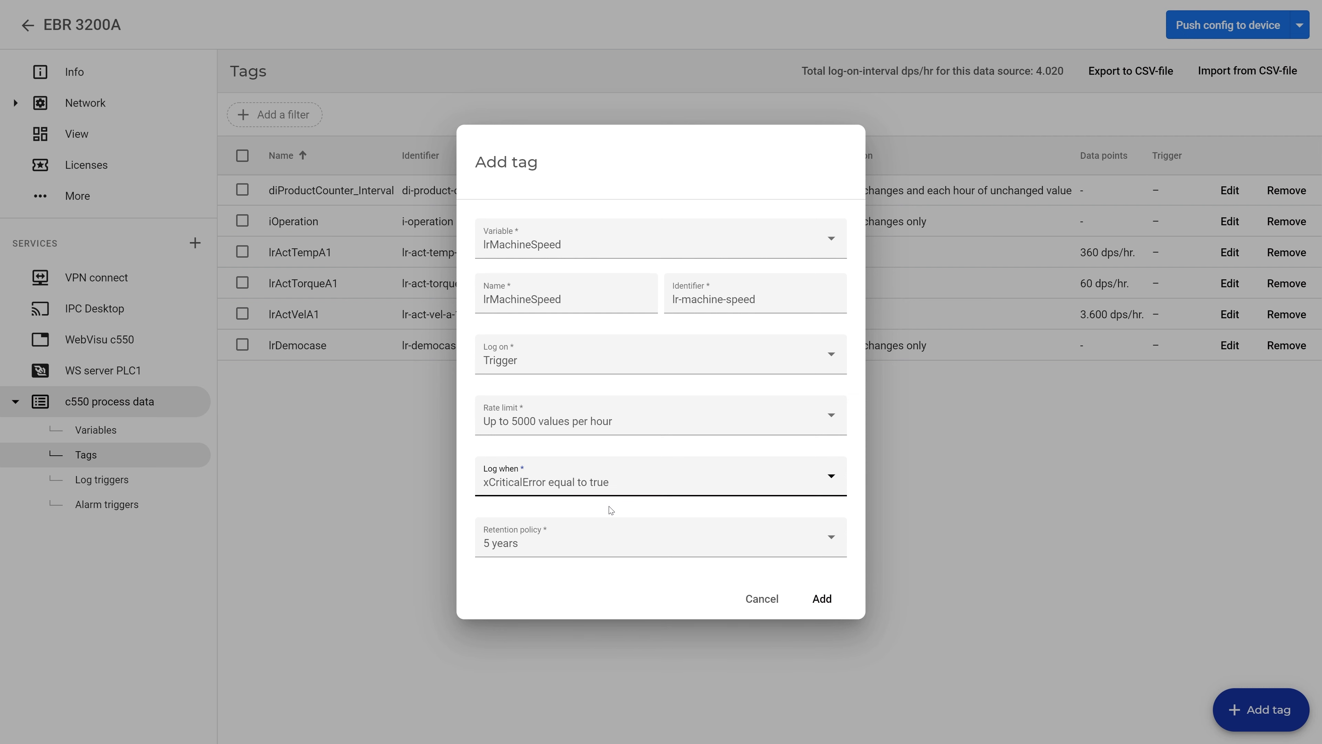
pyautogui.click(602, 536)
pyautogui.click(605, 513)
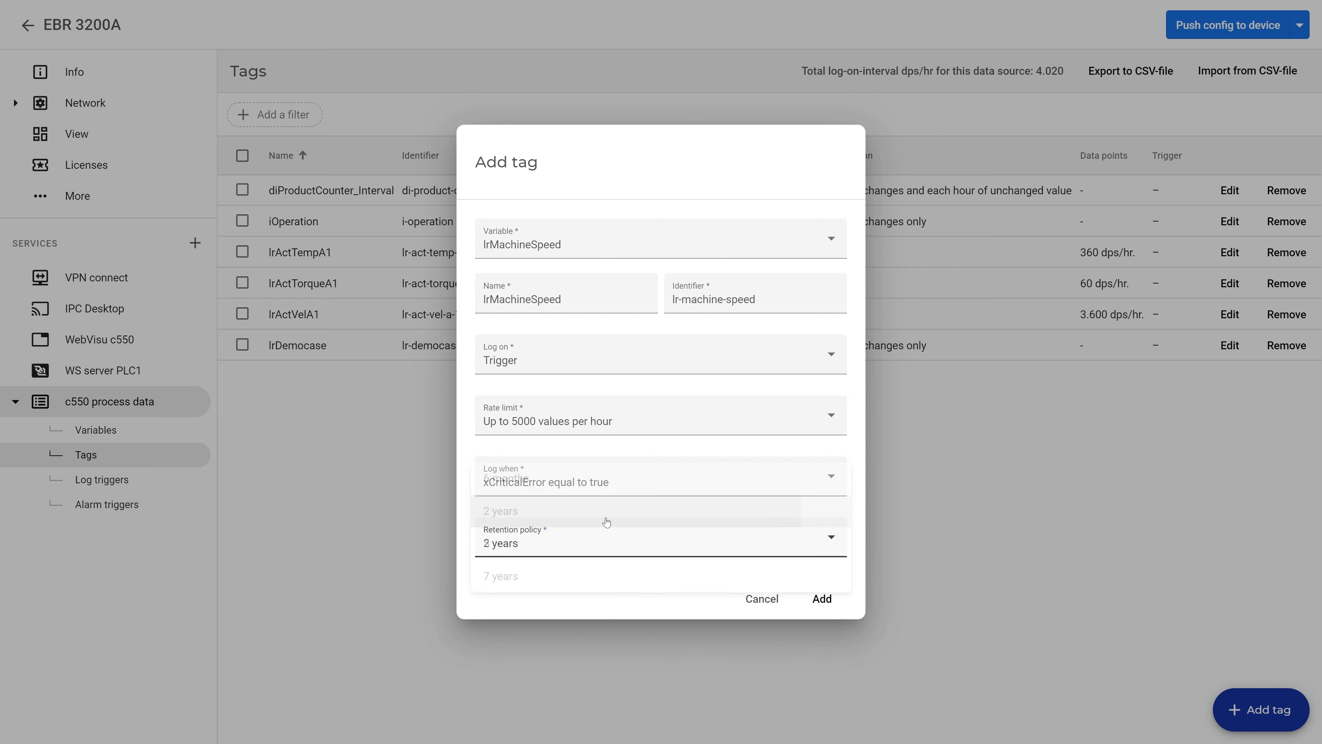
pyautogui.click(822, 599)
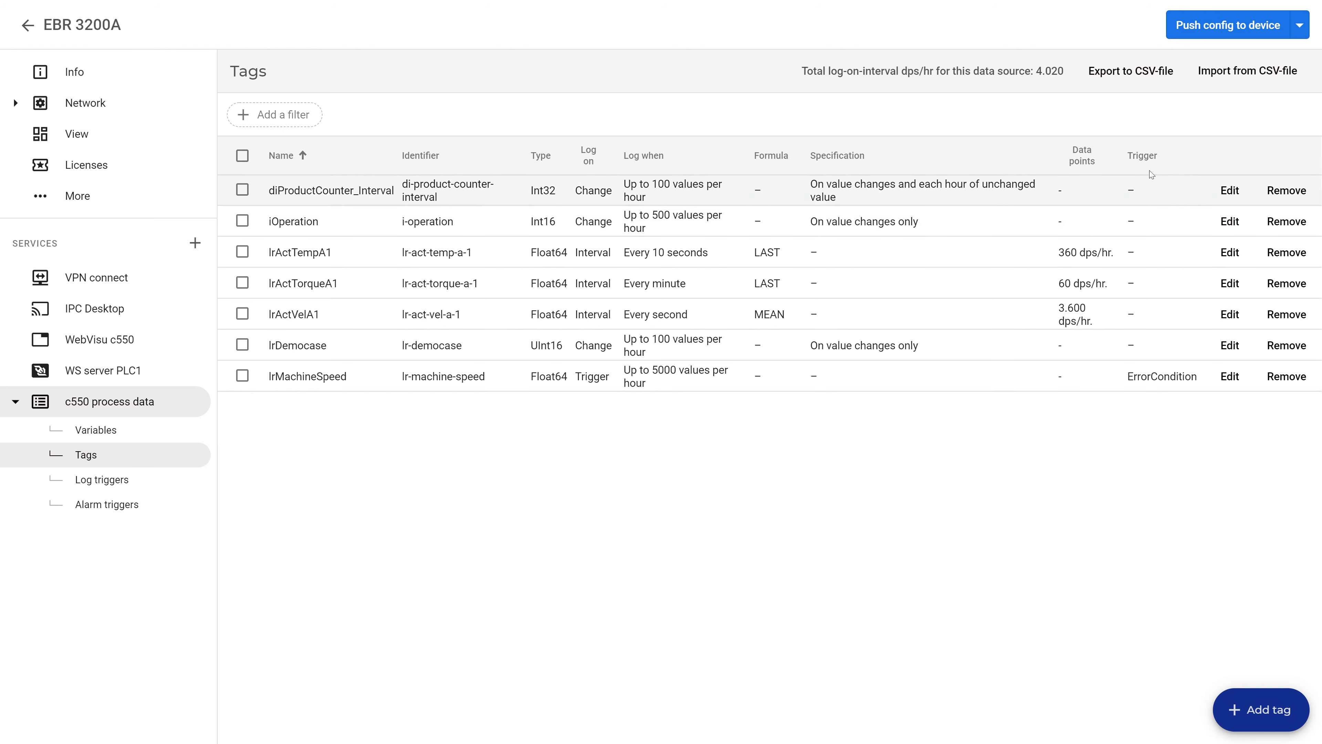
# Step: Push the changed configuration to the device EBR 3200A
pyautogui.click(1229, 31)
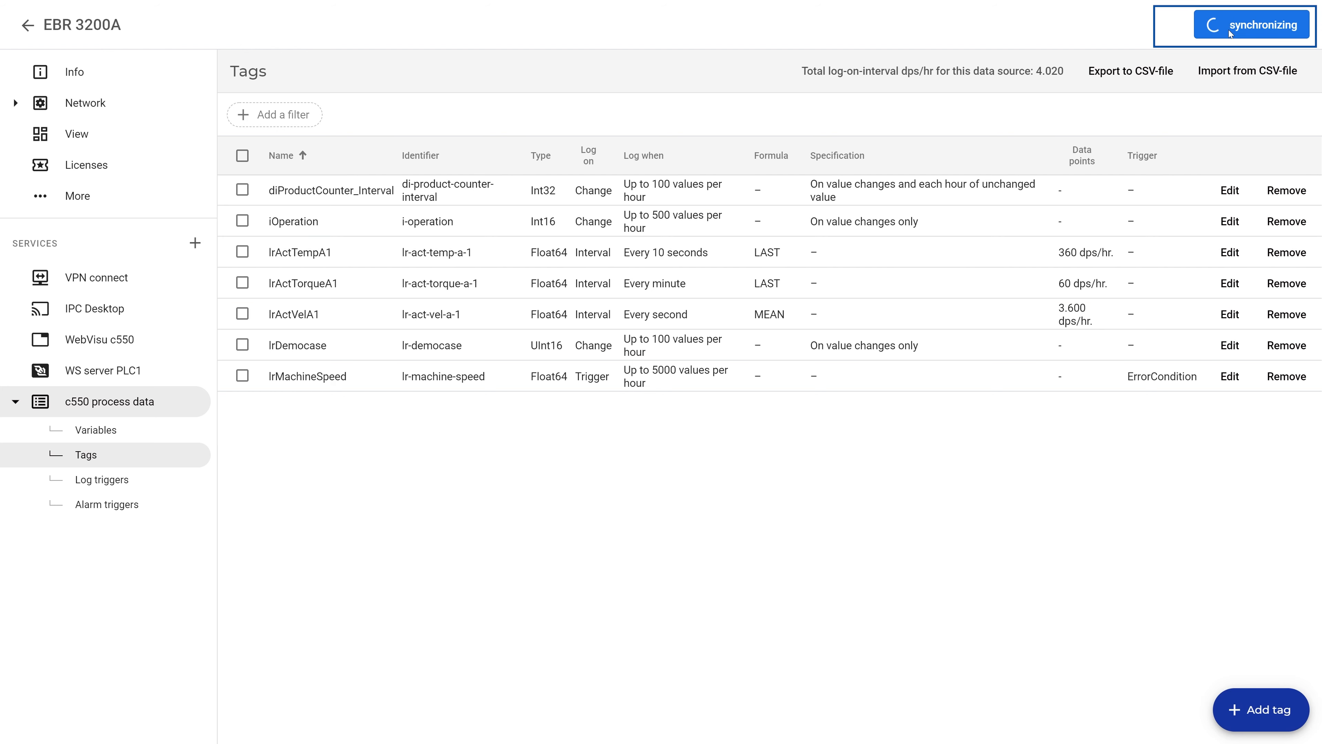